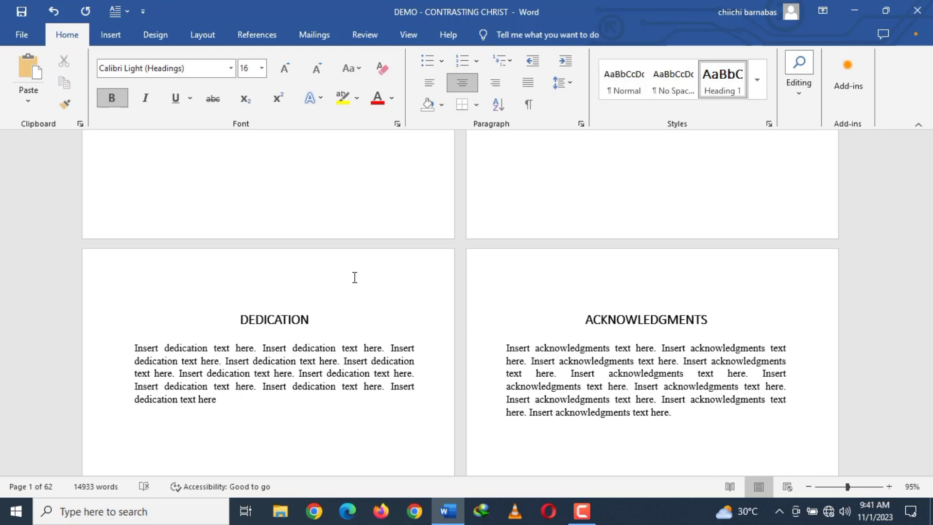
Step: Examine the manuscript's headings and subheadings from the Dedication page through the start of Chapter One
scroll(366, 273, down, 3)
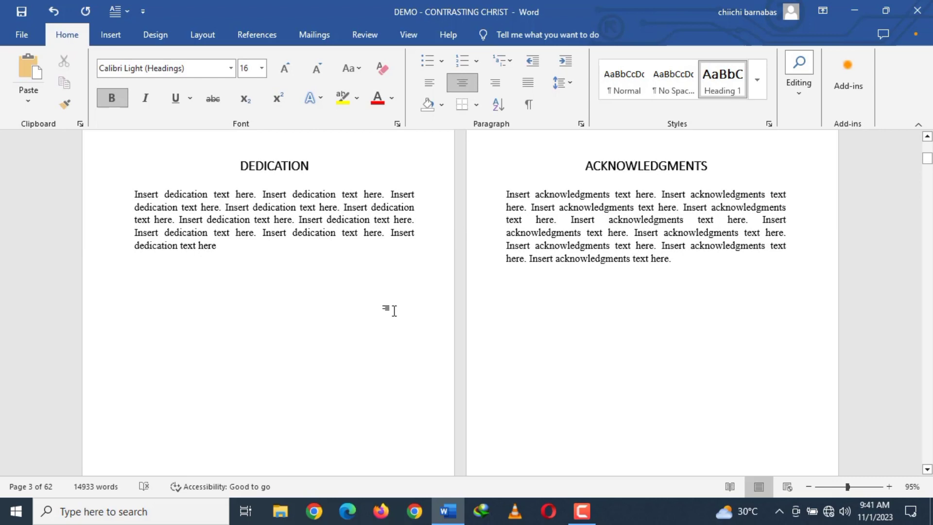
scroll(441, 301, down, 3)
scroll(444, 301, down, 6)
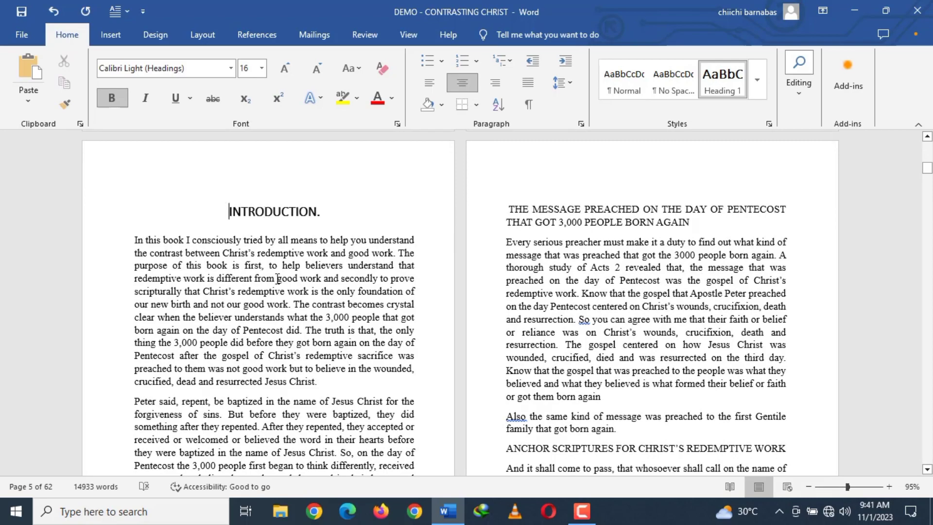
scroll(301, 294, down, 1)
scroll(301, 294, down, 10)
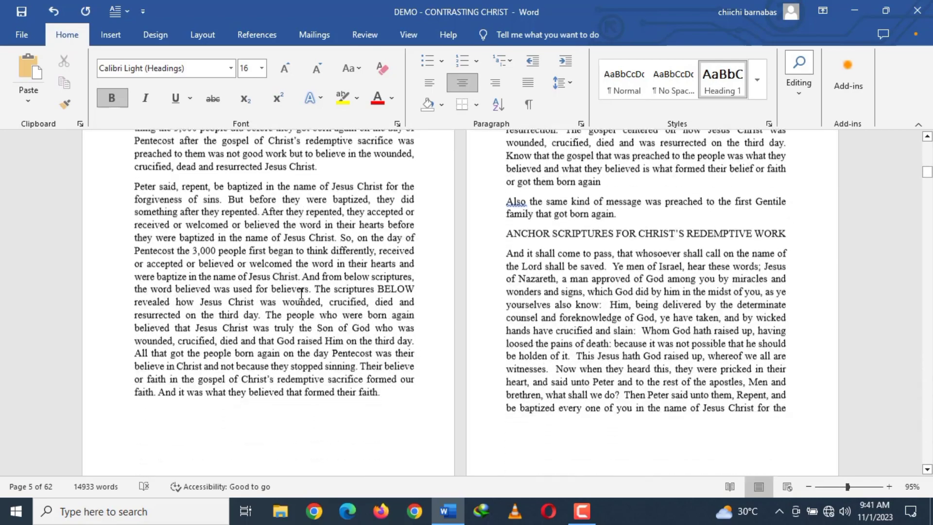
scroll(301, 294, up, 5)
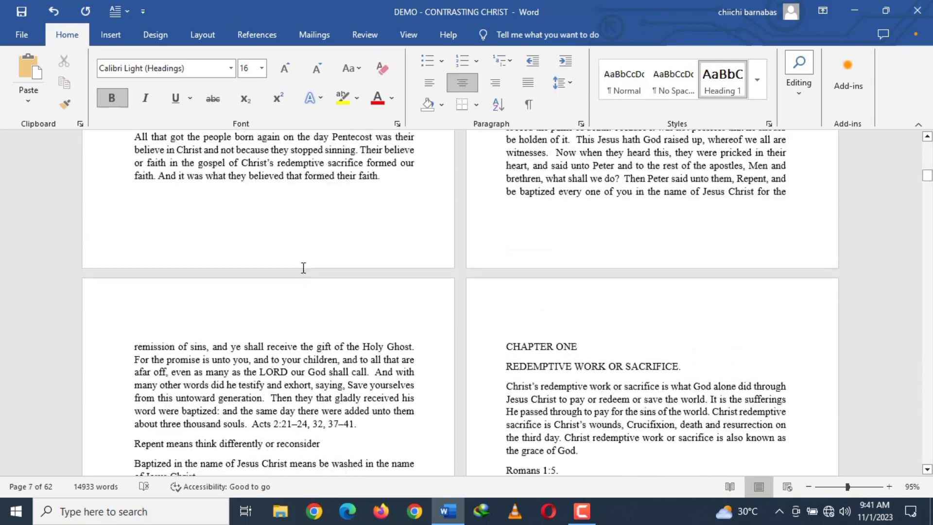
scroll(302, 267, down, 1)
scroll(300, 251, down, 4)
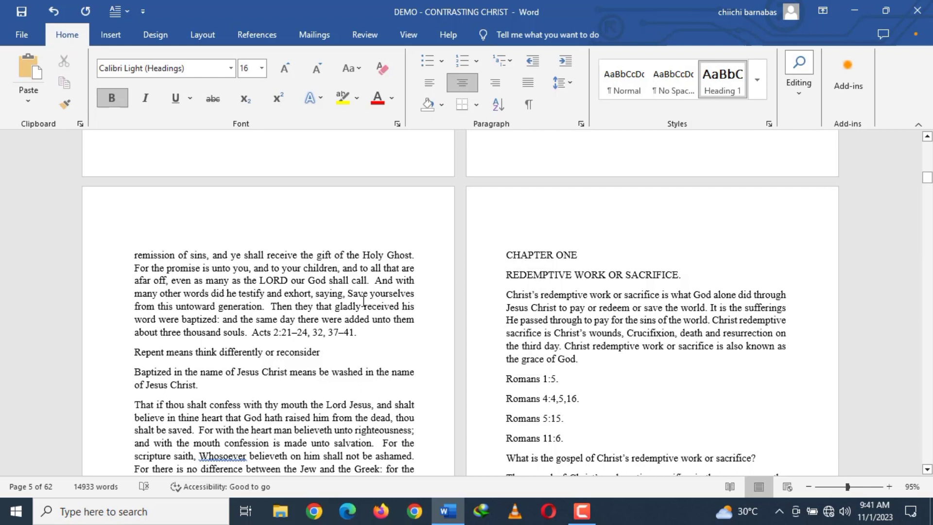
scroll(363, 301, up, 6)
scroll(363, 302, up, 10)
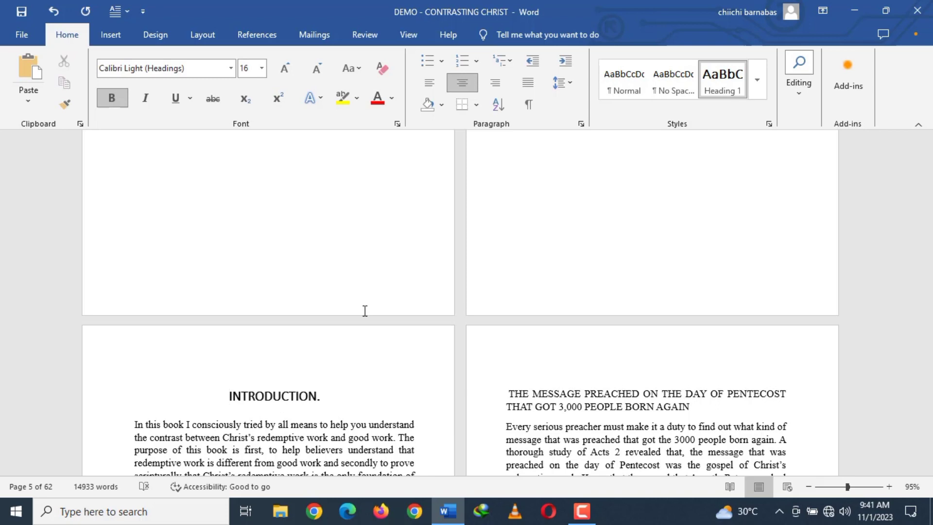
scroll(365, 310, down, 3)
scroll(364, 310, down, 4)
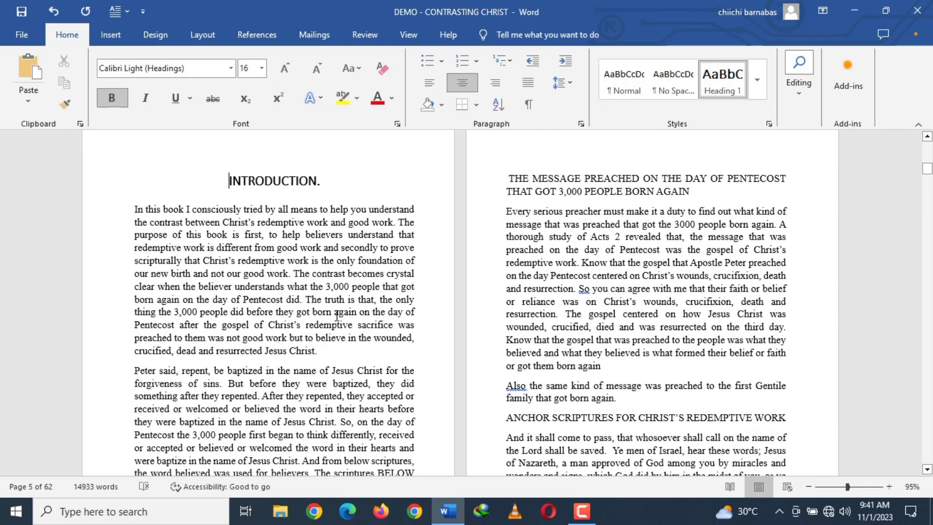
scroll(633, 310, down, 2)
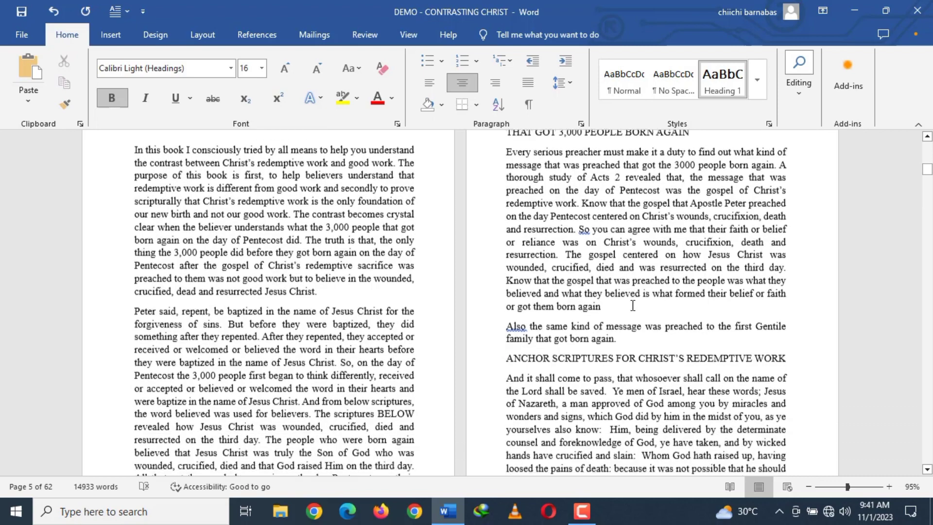
scroll(672, 360, down, 10)
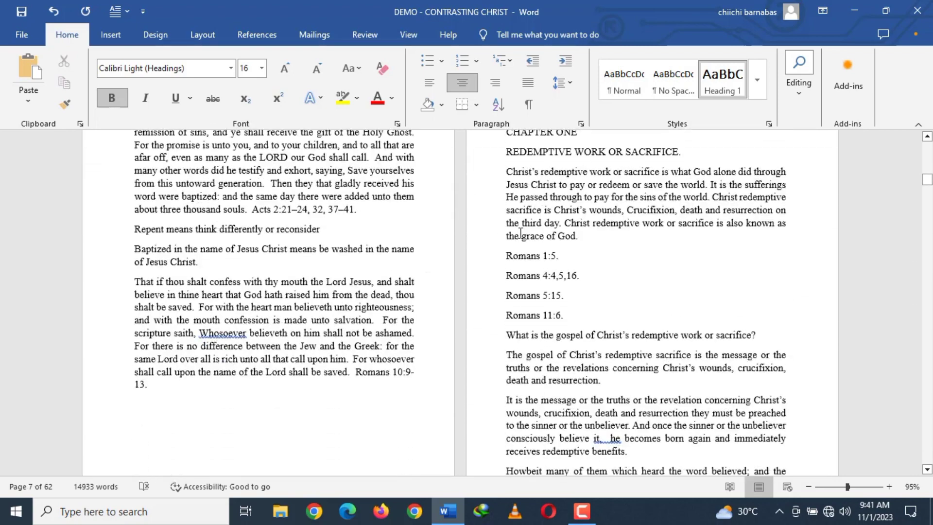
scroll(518, 233, up, 8)
scroll(502, 238, up, 12)
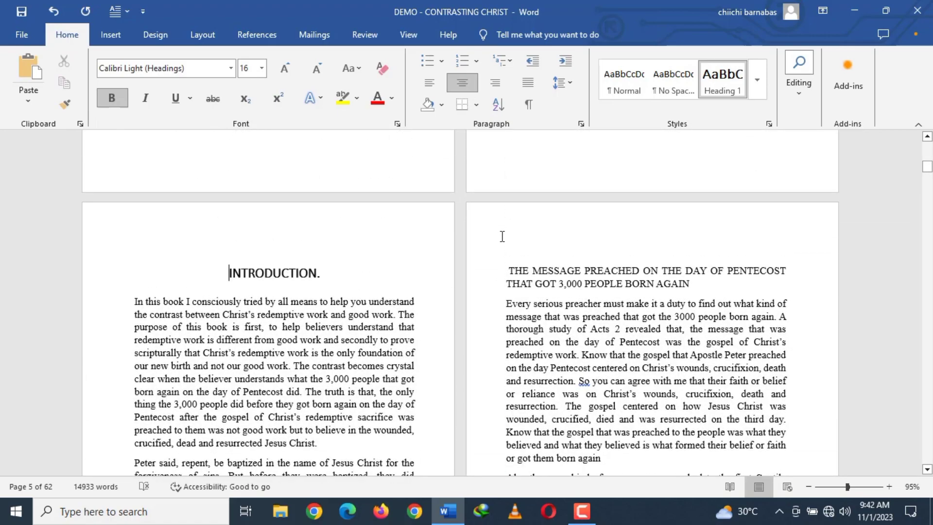
Step: Modify the Heading 2 style to use the Times New Roman font with centred alignment
drag(509, 270, 694, 287)
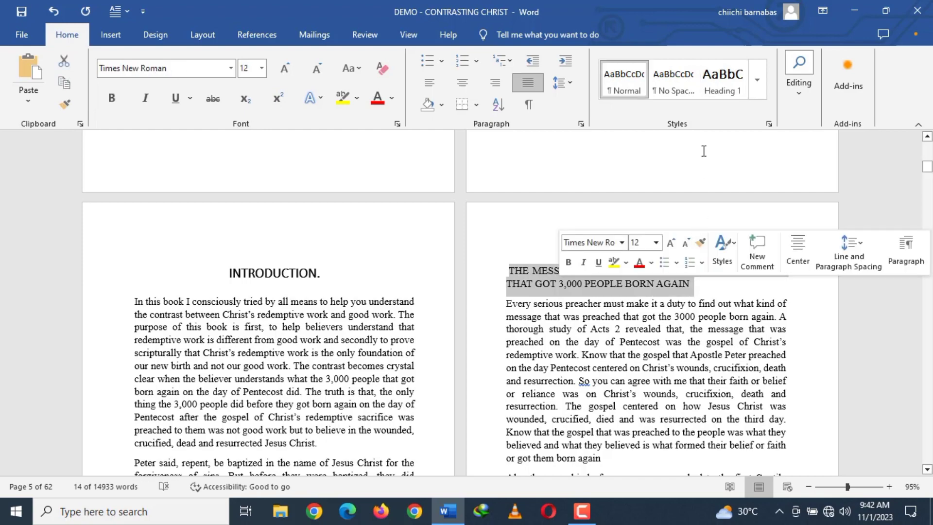
click(757, 82)
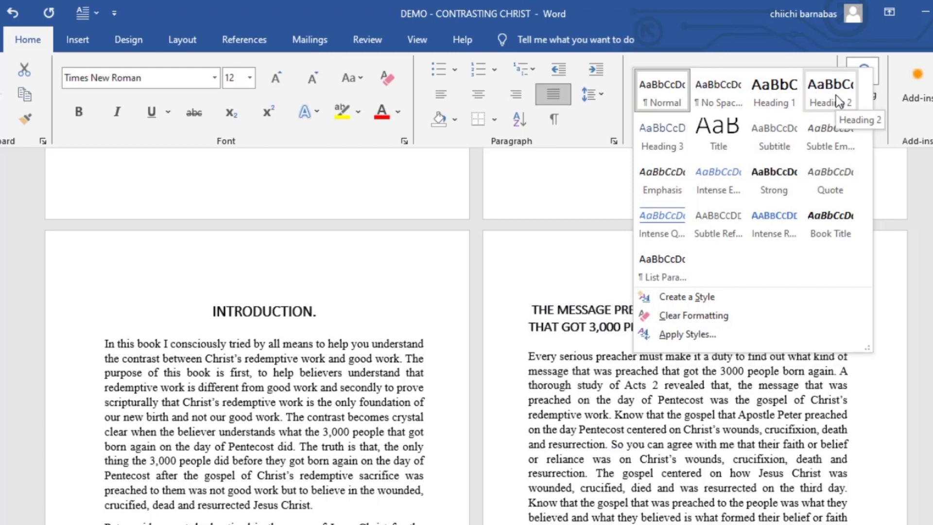
right_click(835, 95)
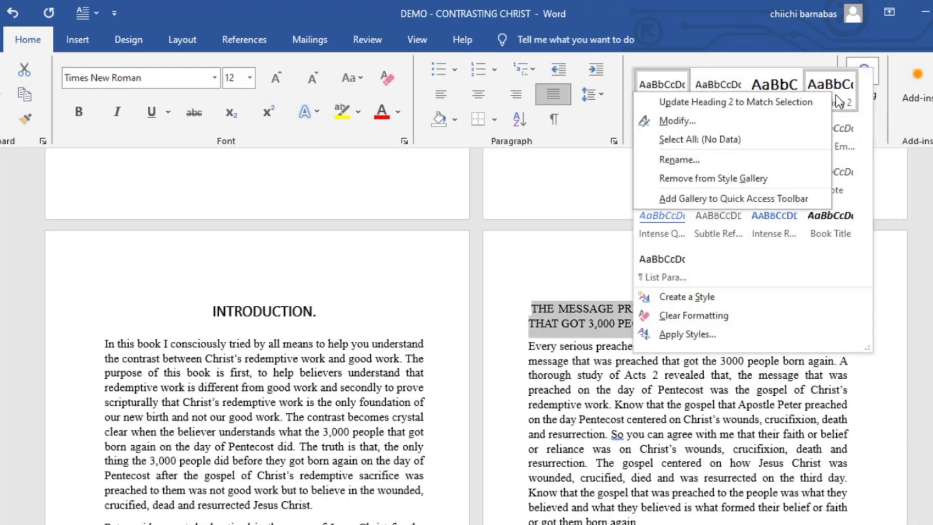
click(687, 125)
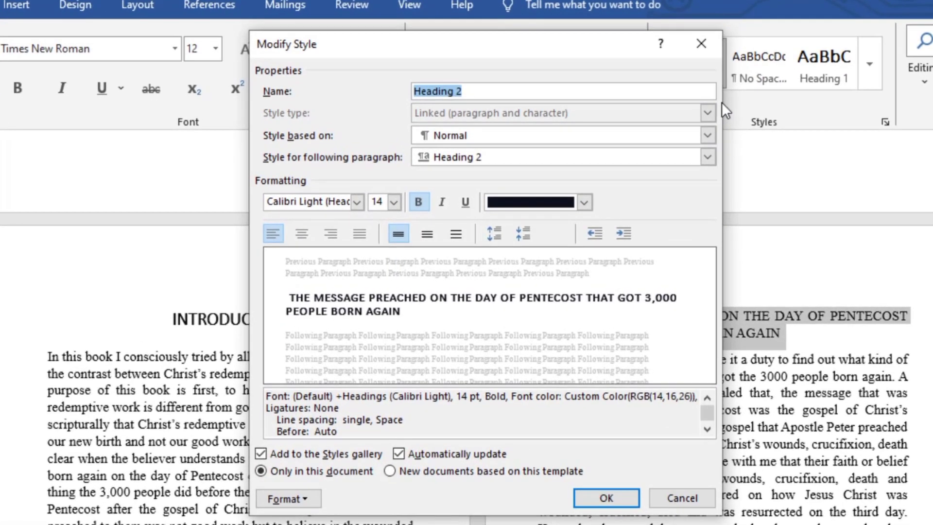
click(357, 201)
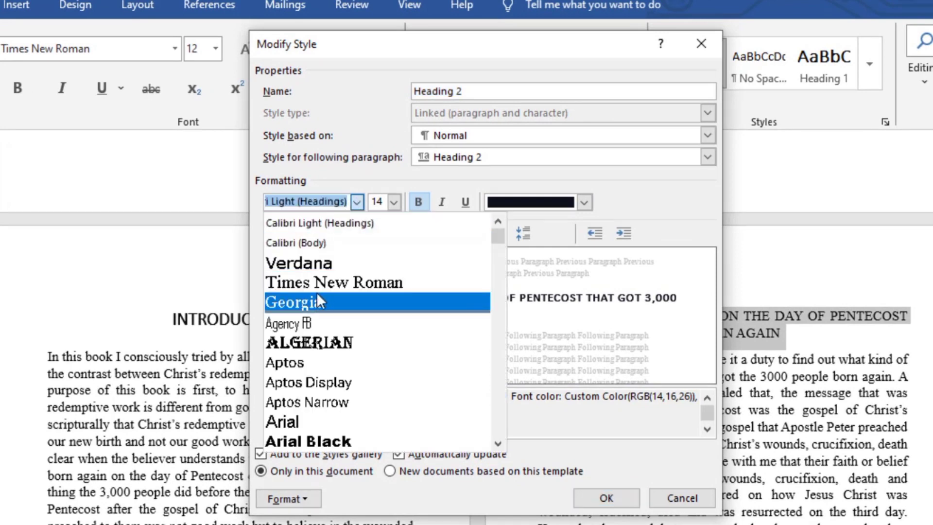
click(323, 281)
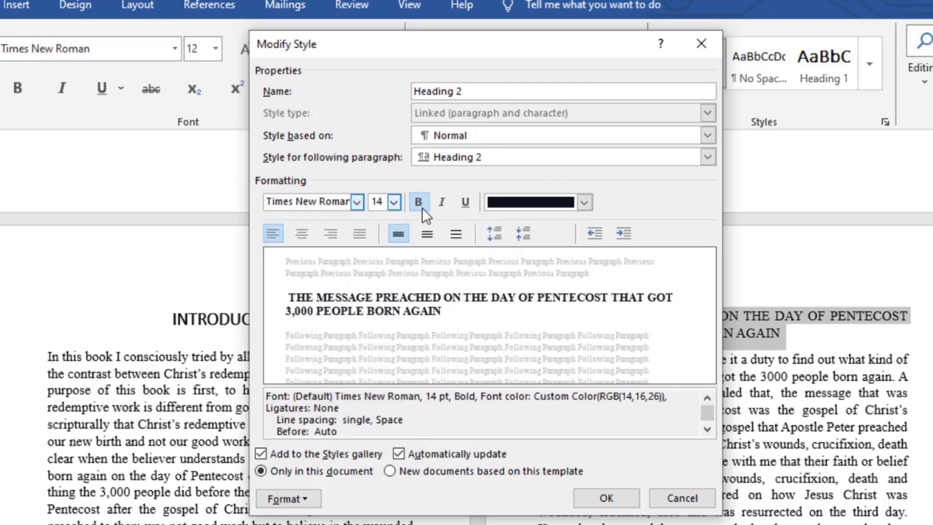
click(305, 234)
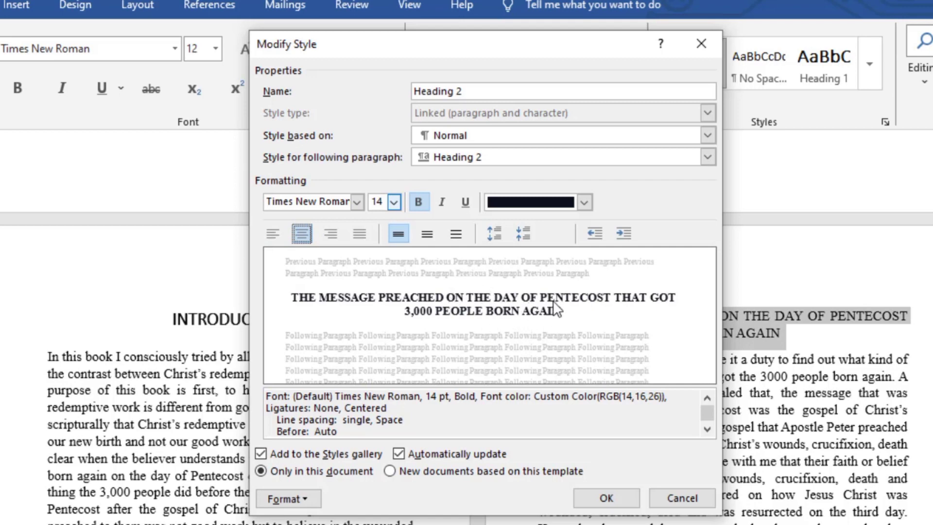
click(398, 452)
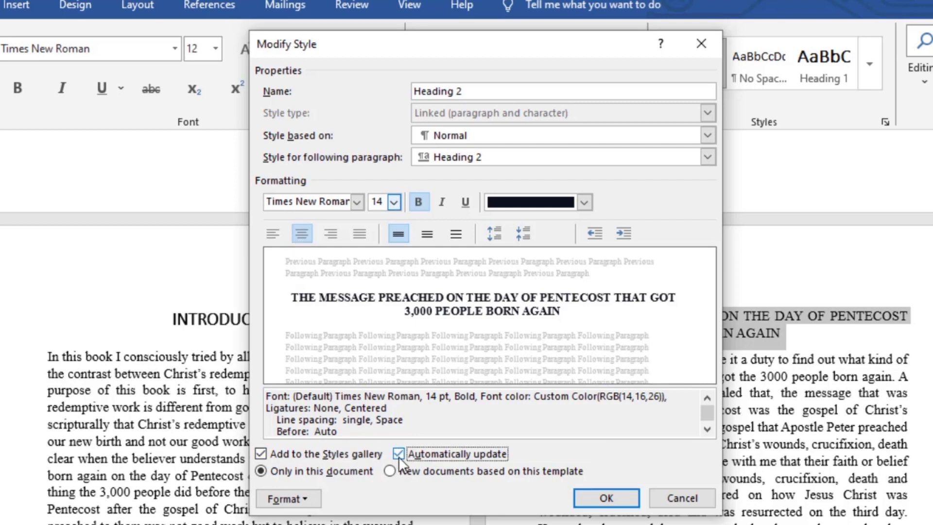
scroll(546, 411, down, 1)
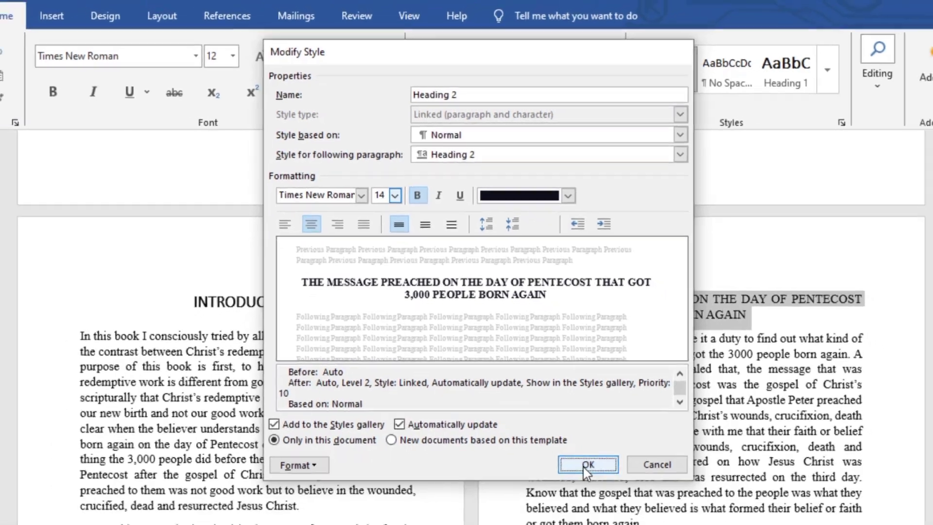
click(605, 498)
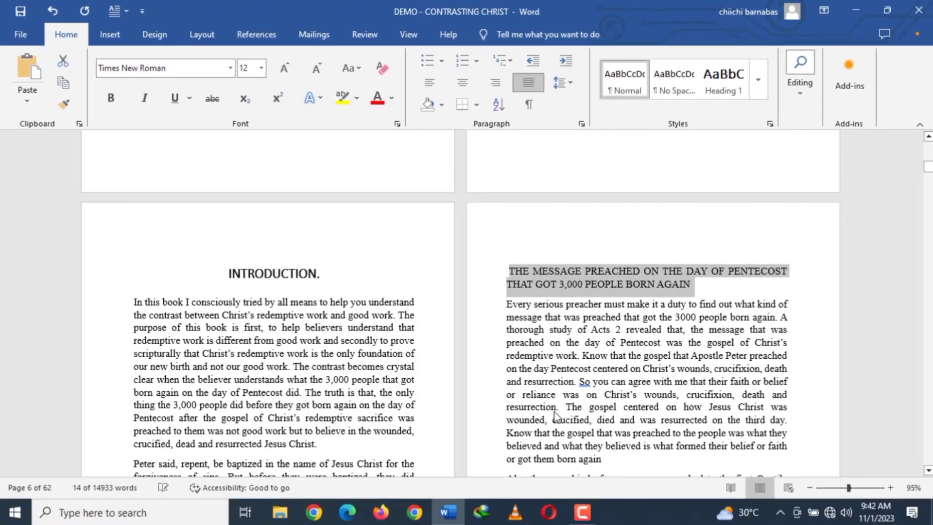
Step: Apply the Heading 2 style to the subheading "THE MESSAGE PREACHED ON THE DAY OF PENTECOST THAT GOT 3,000 PEOPLE BORN AGAIN"
click(490, 278)
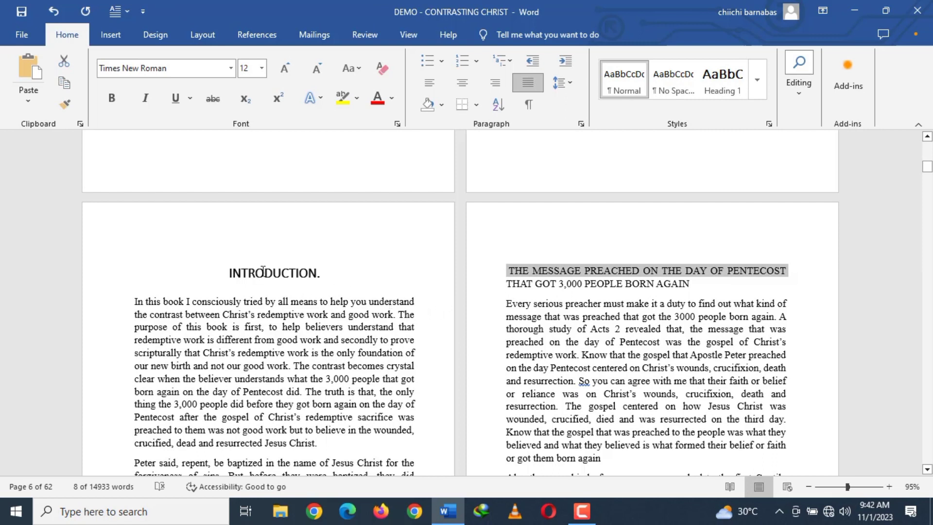
click(514, 286)
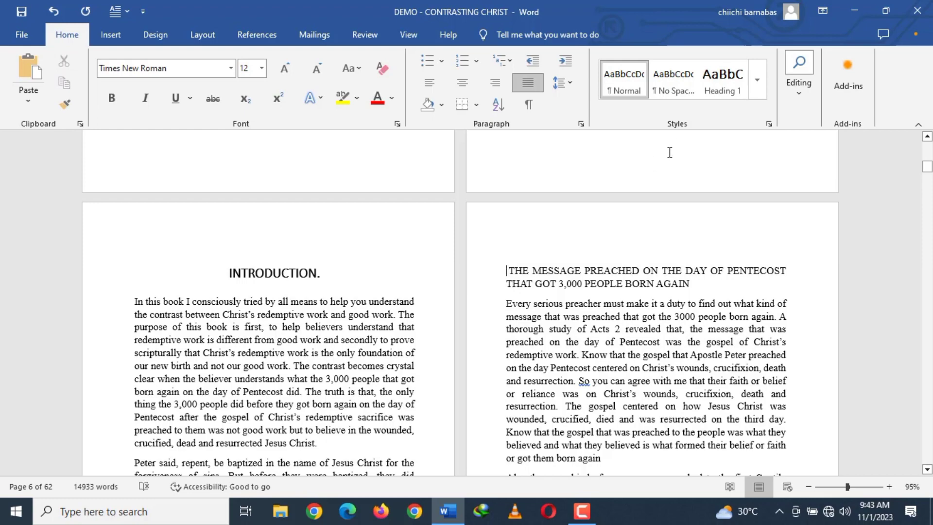
click(759, 80)
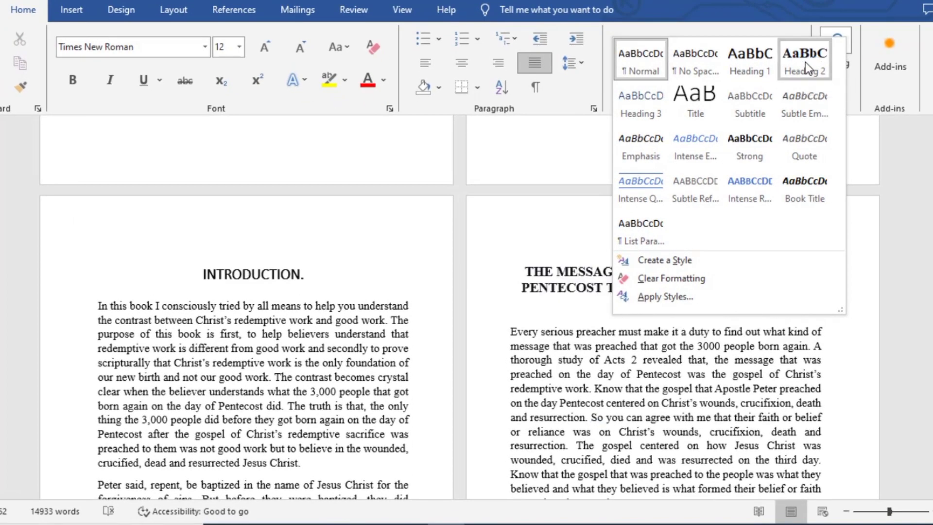
click(806, 70)
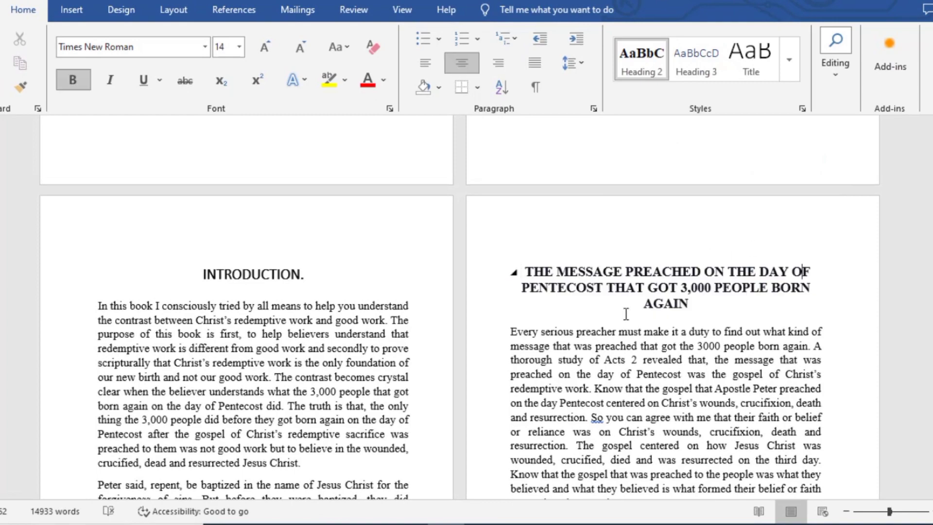
Step: Apply the Heading 2 style to the subheading "ANCHOR SCRIPTURES FOR CHRIST'S REDEMPTIVE WORK"
scroll(636, 330, down, 1)
scroll(636, 329, down, 10)
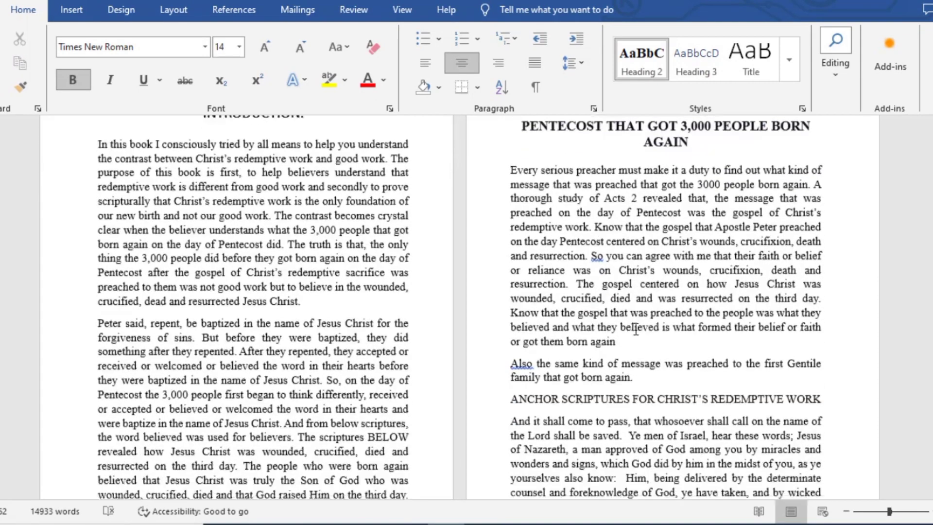
scroll(635, 329, down, 3)
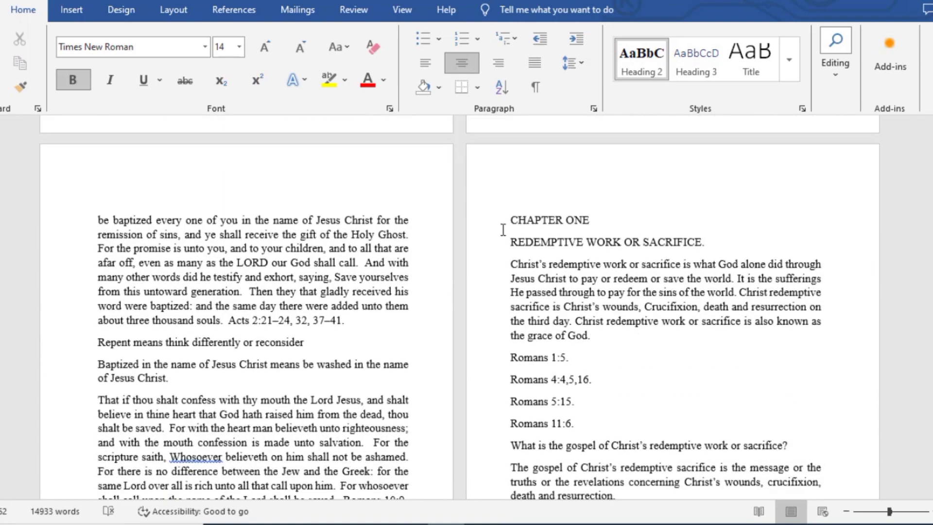
scroll(189, 310, up, 12)
scroll(202, 312, up, 2)
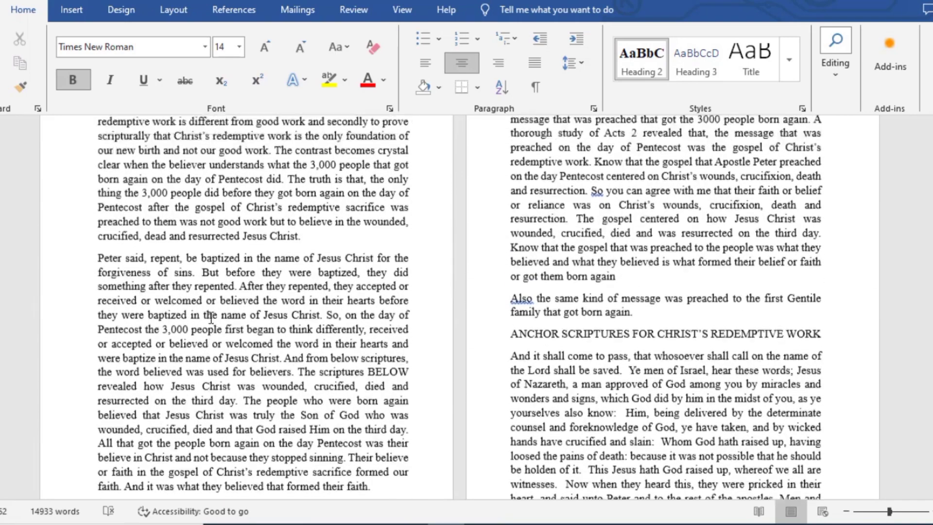
scroll(529, 292, down, 3)
click(513, 256)
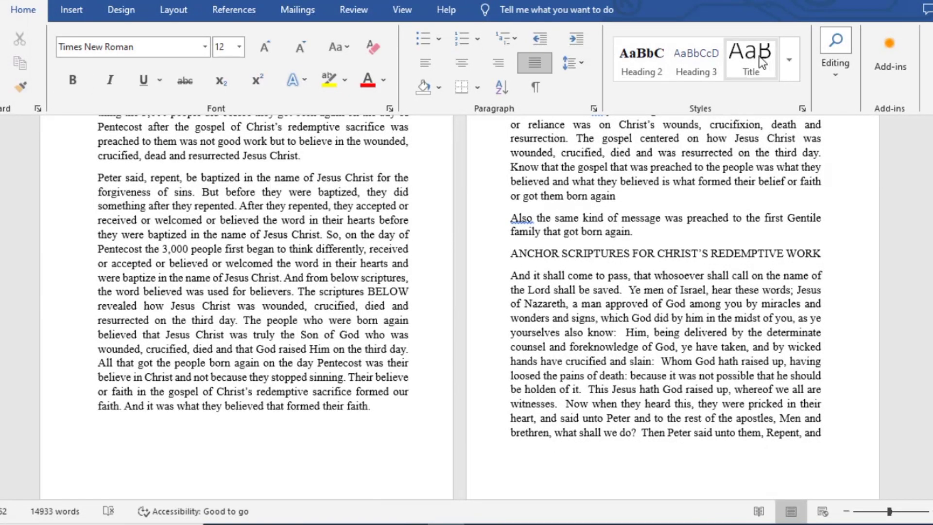
click(657, 61)
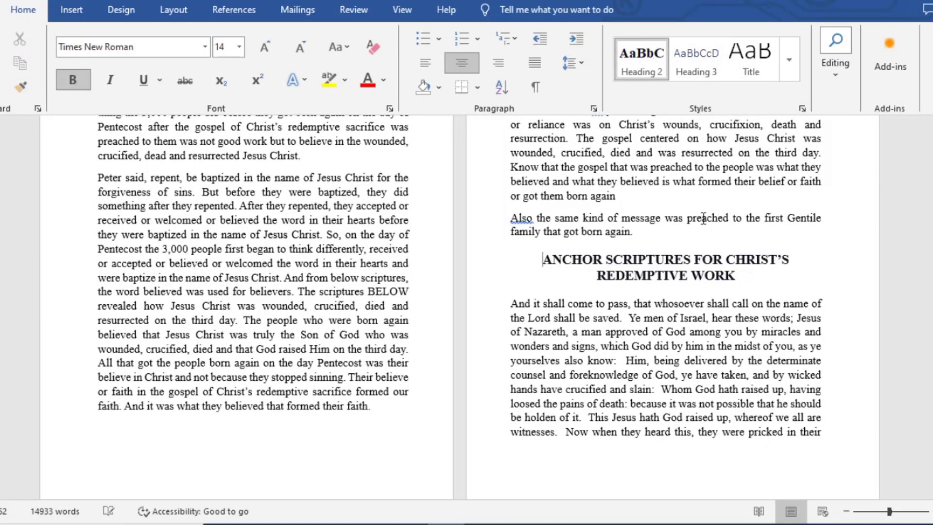
Step: Insert a page break before "PART ONE" so it starts on a new page
scroll(653, 258, down, 3)
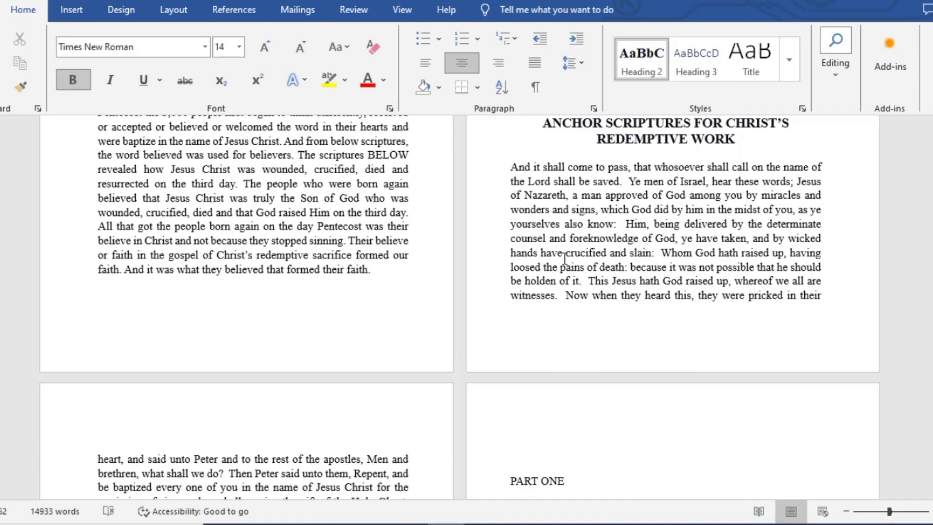
scroll(619, 252, up, 3)
scroll(620, 252, up, 4)
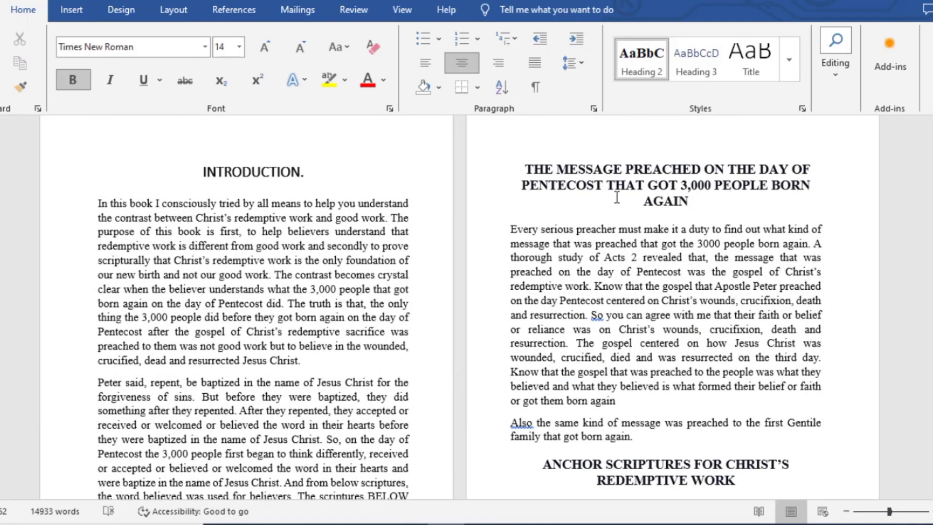
scroll(617, 197, down, 6)
scroll(535, 222, down, 7)
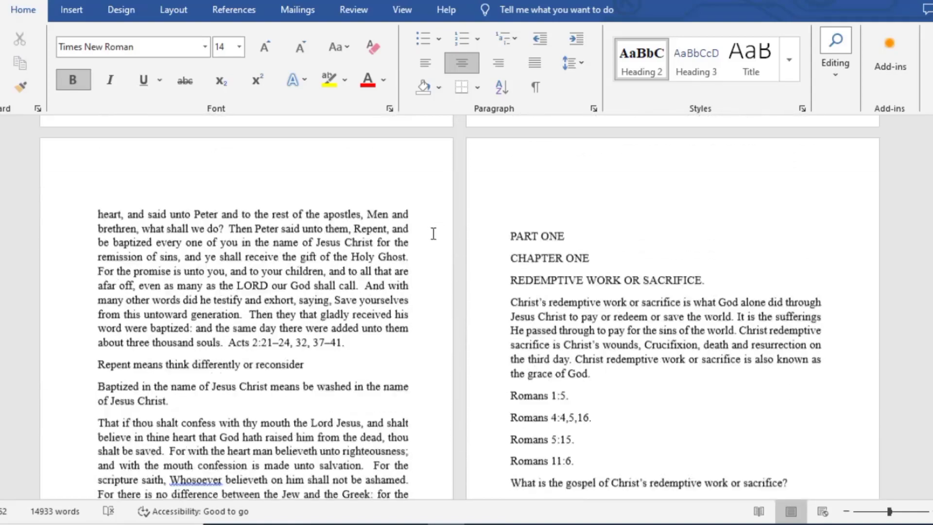
scroll(483, 235, up, 2)
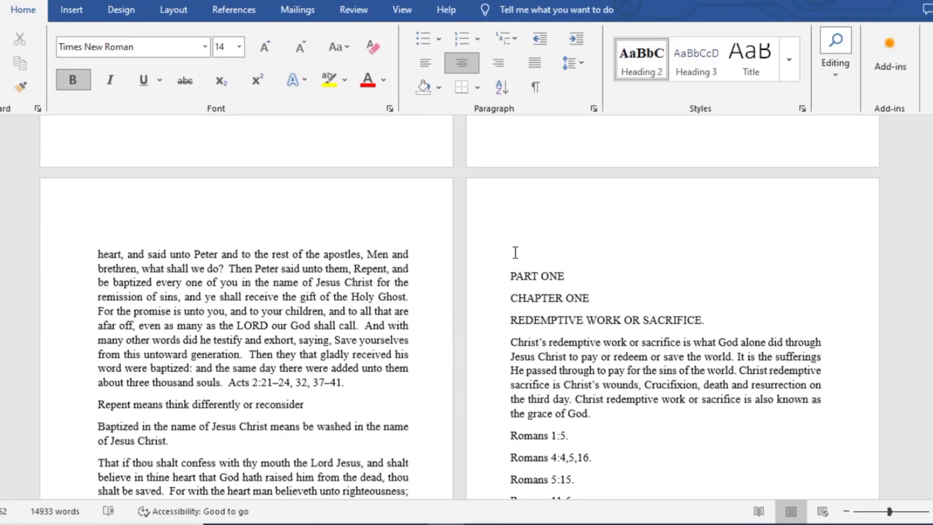
click(508, 275)
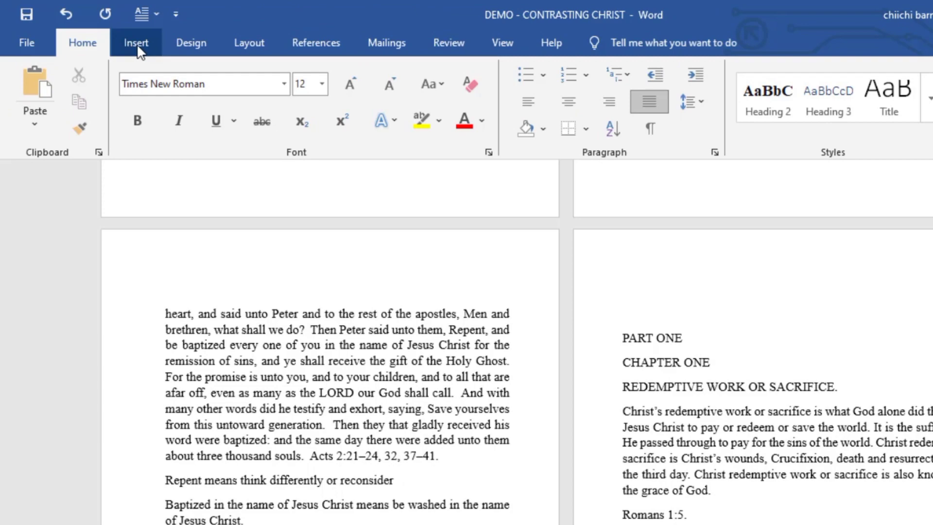
click(133, 48)
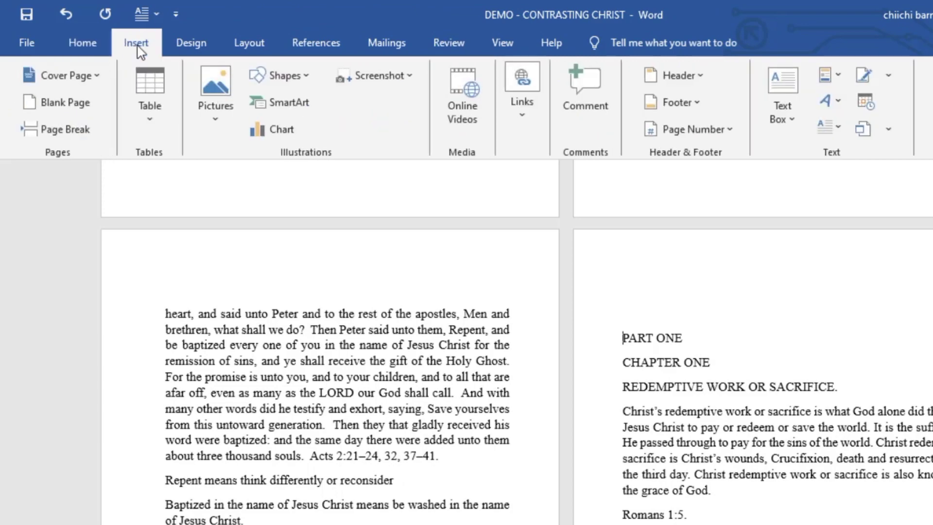
click(57, 131)
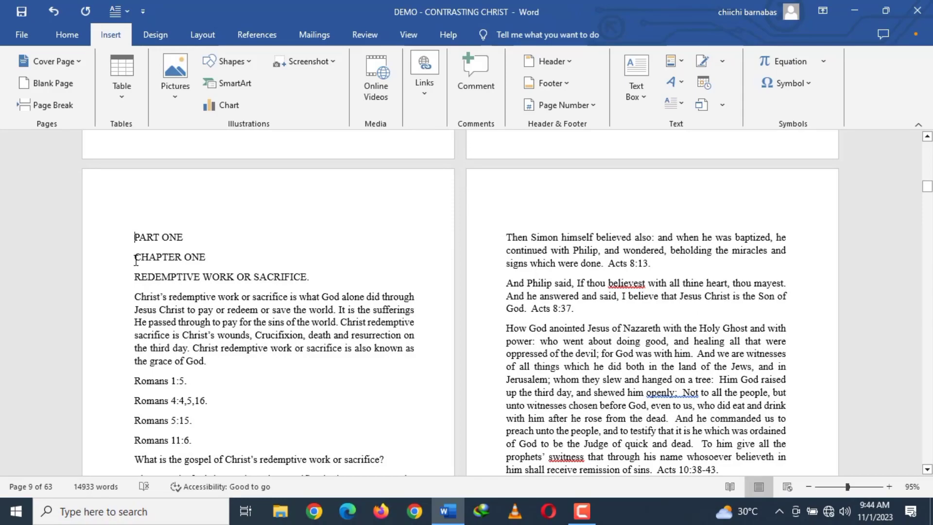
Step: Insert a page break before "CHAPTER ONE" to leave "PART ONE" alone on its page
click(135, 258)
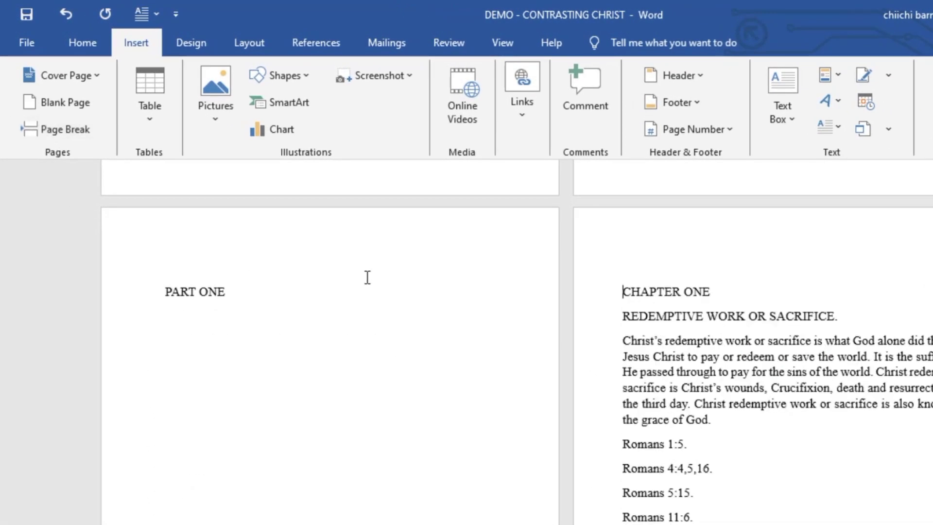
scroll(366, 277, down, 2)
scroll(275, 264, up, 1)
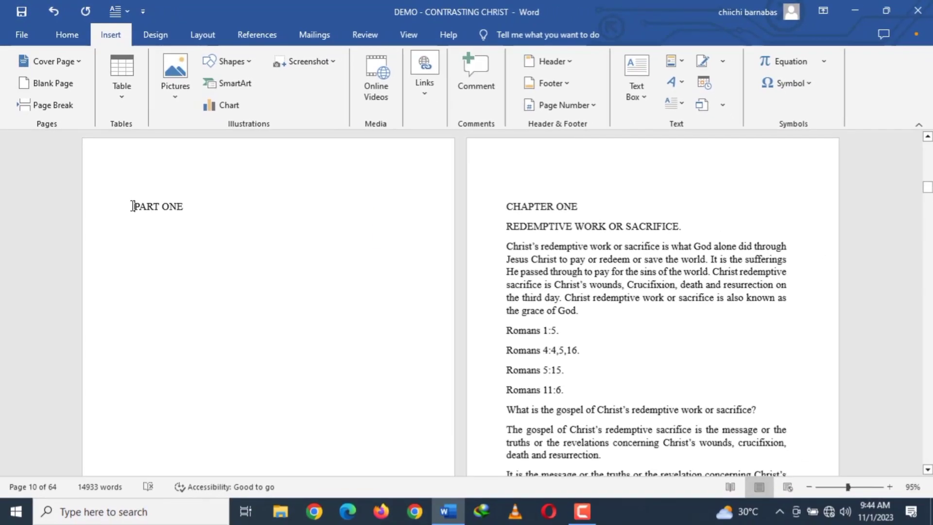
Step: Set the "PART ONE" title to 36 pt and centre it horizontally
drag(164, 254, 243, 256)
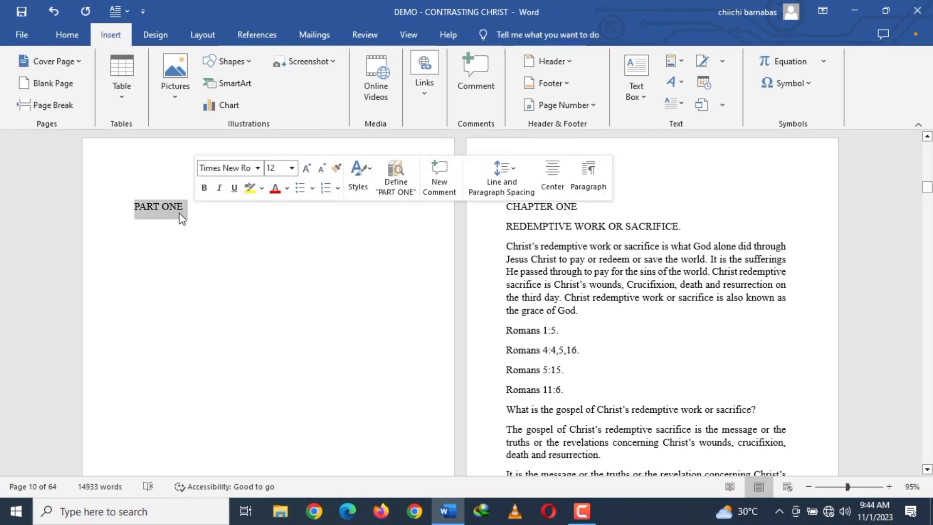
mouse_move(181, 218)
mouse_down()
mouse_move(170, 213)
mouse_move(219, 299)
mouse_move(164, 227)
mouse_move(191, 204)
mouse_up()
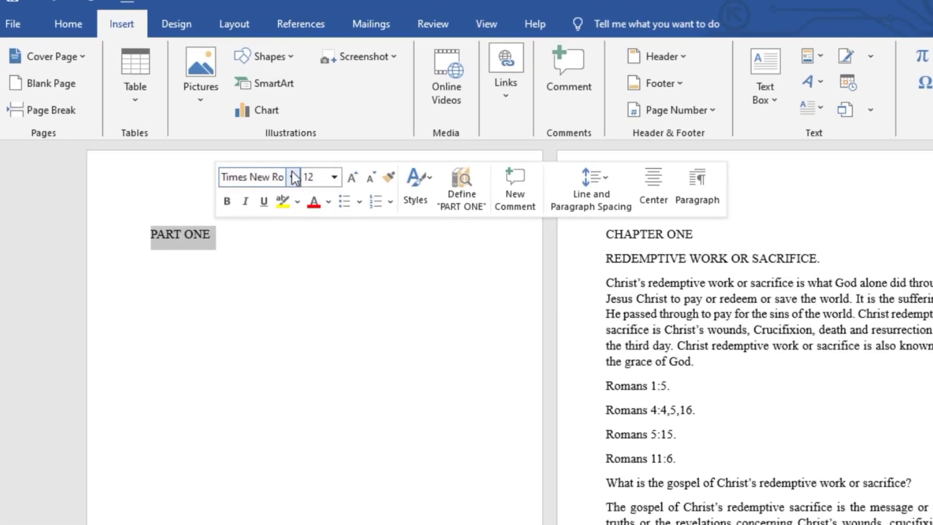
click(335, 176)
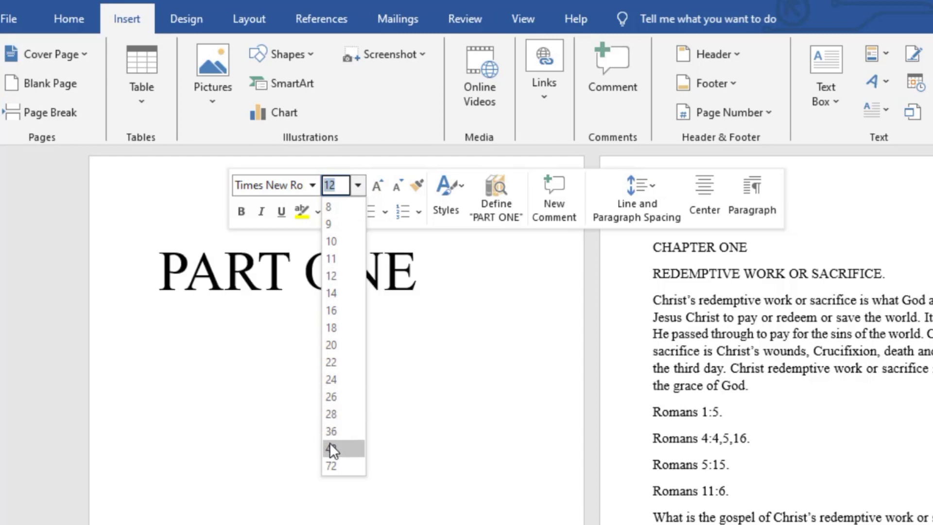
click(330, 426)
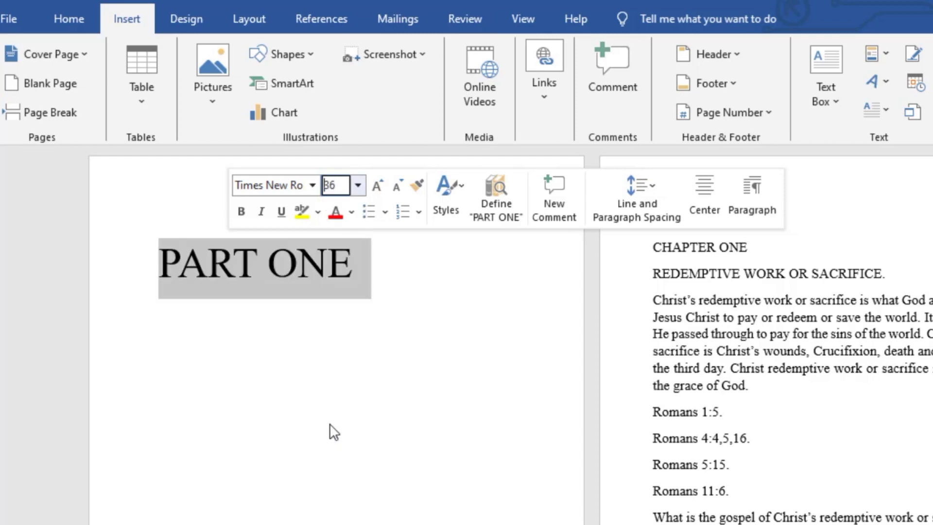
click(80, 21)
click(597, 89)
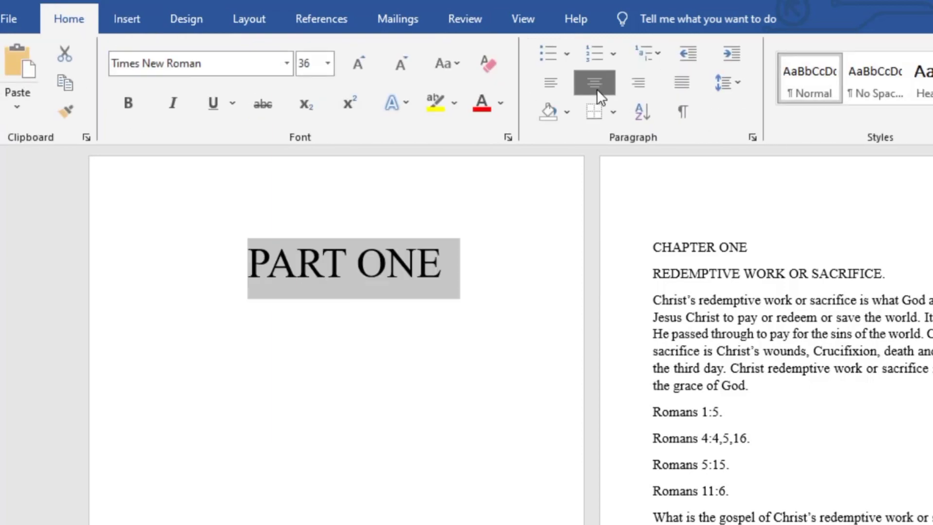
click(506, 341)
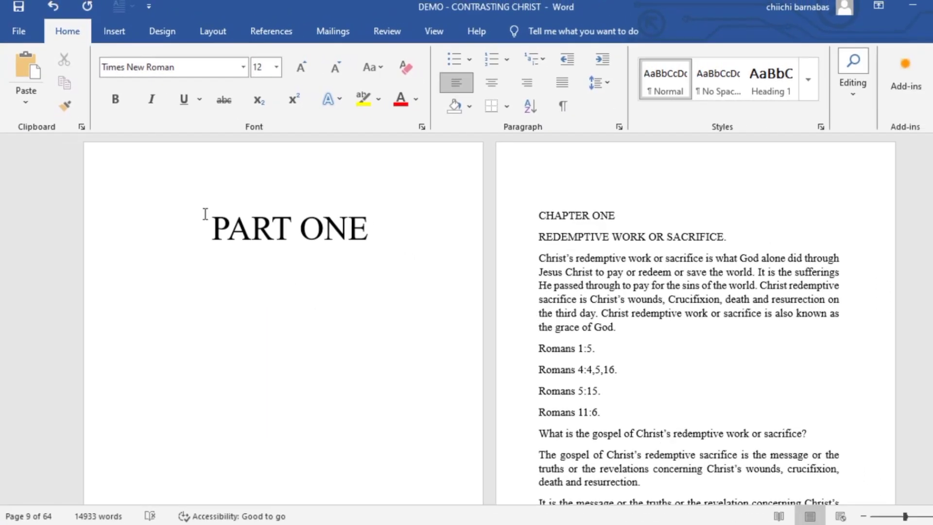
Step: Add five blank lines above the "PART ONE" title to move it down towards the middle of its page
click(240, 245)
key(Return)
key(Return)
key(Return)
key(Return)
key(Return)
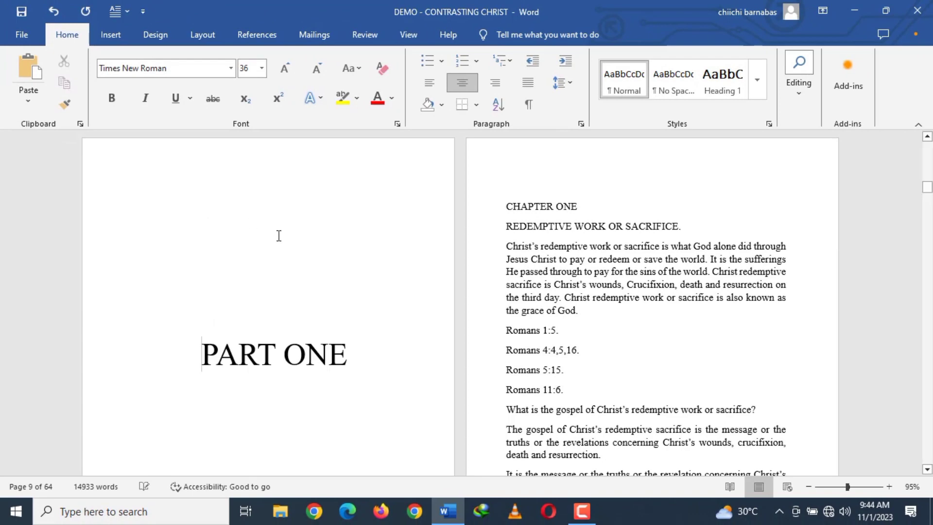
Step: Check the vertical placement of the "PART ONE" title on its page
scroll(276, 236, down, 2)
scroll(287, 264, up, 2)
scroll(325, 264, up, 2)
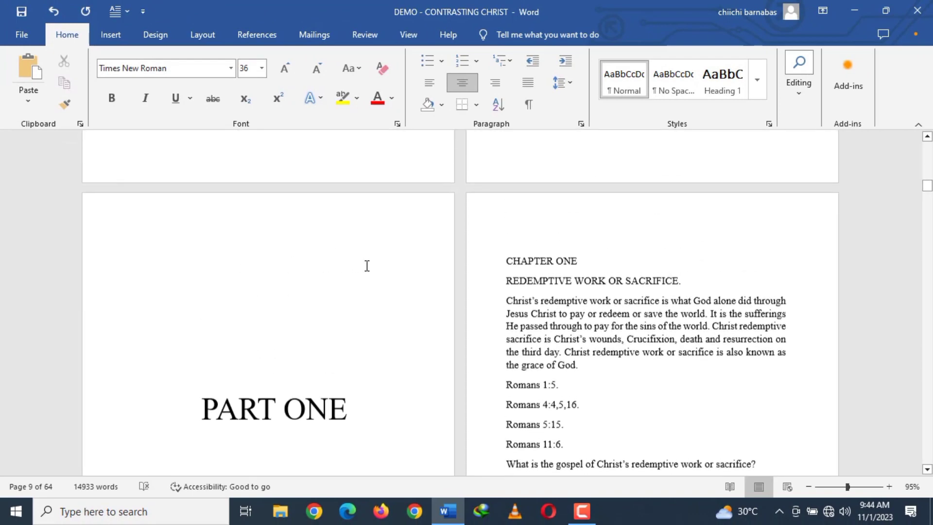
scroll(364, 263, down, 7)
double_click(258, 234)
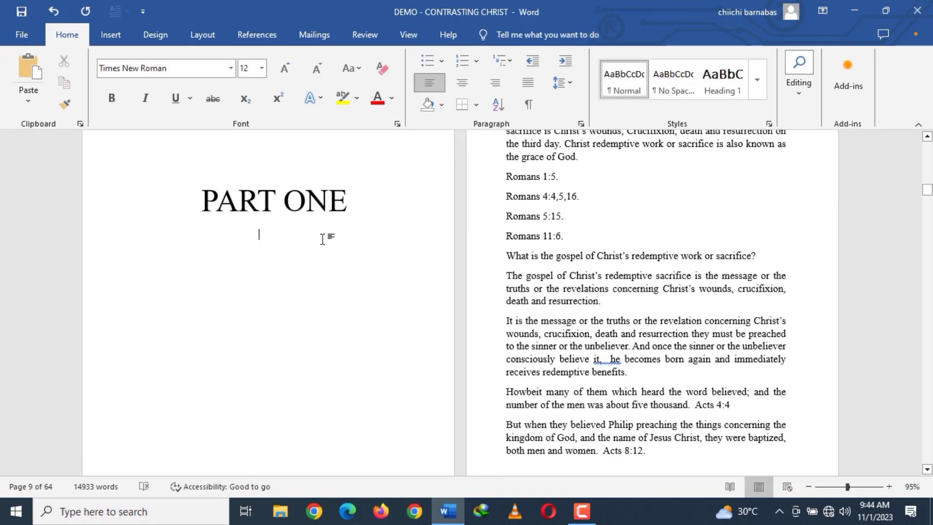
click(352, 215)
scroll(403, 235, up, 7)
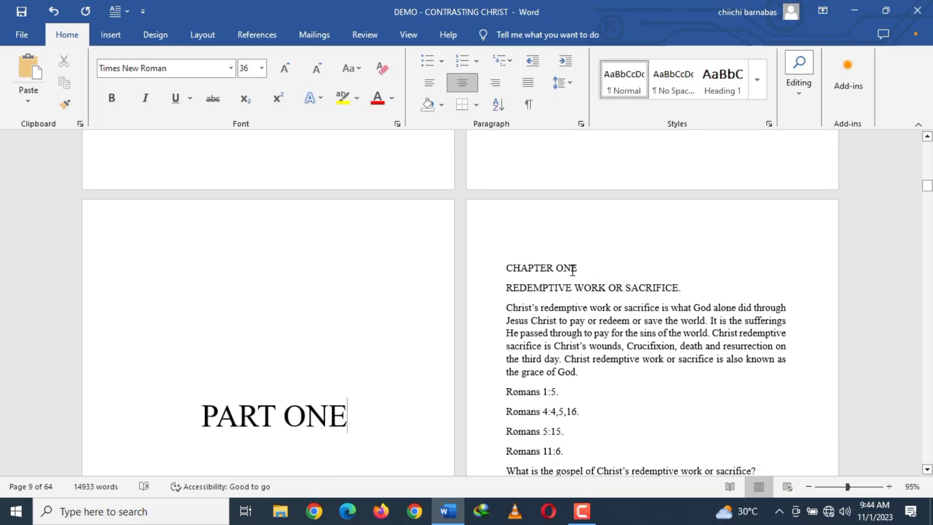
scroll(614, 243, down, 12)
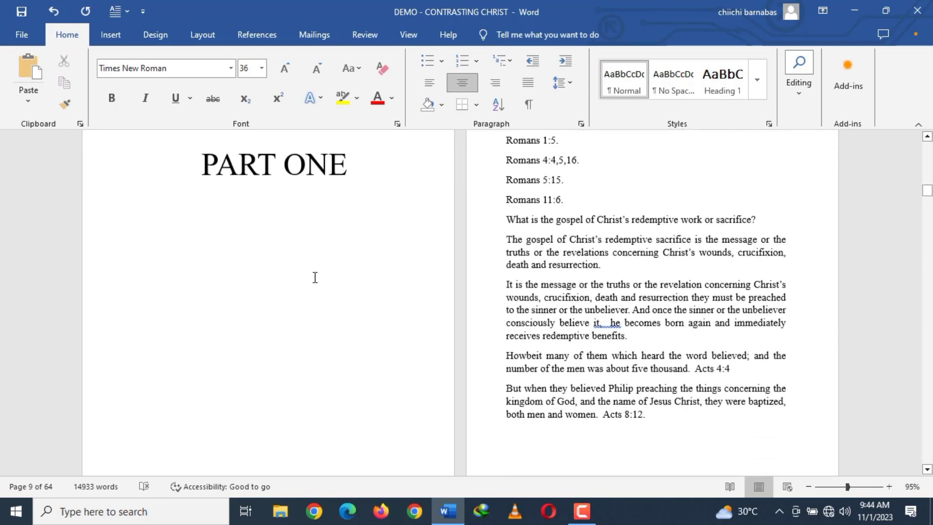
Step: Apply the Heading 1 style to the "CHAPTER ONE" line
scroll(389, 271, up, 6)
scroll(506, 266, up, 6)
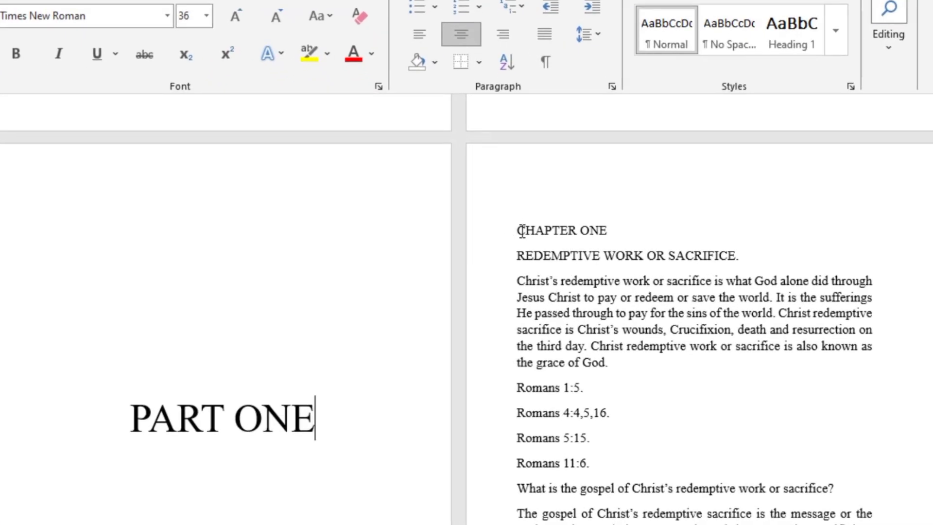
click(521, 231)
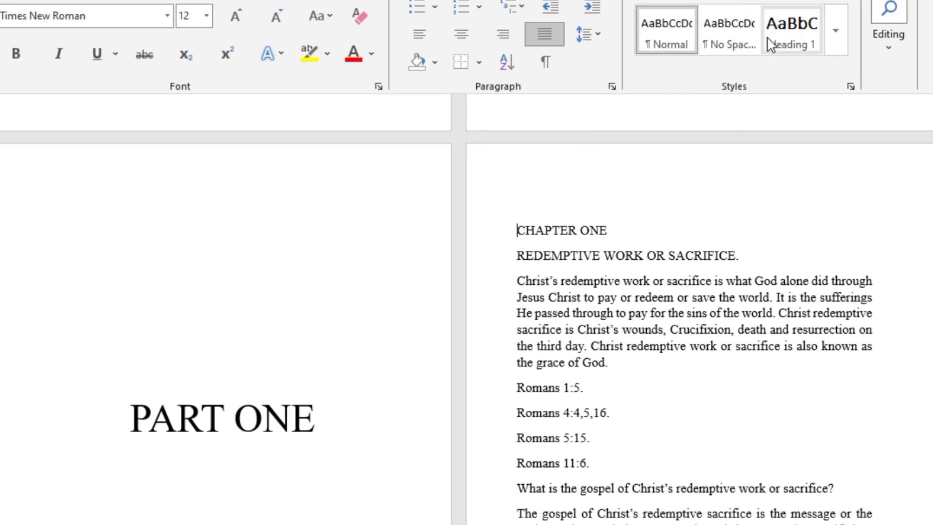
click(790, 37)
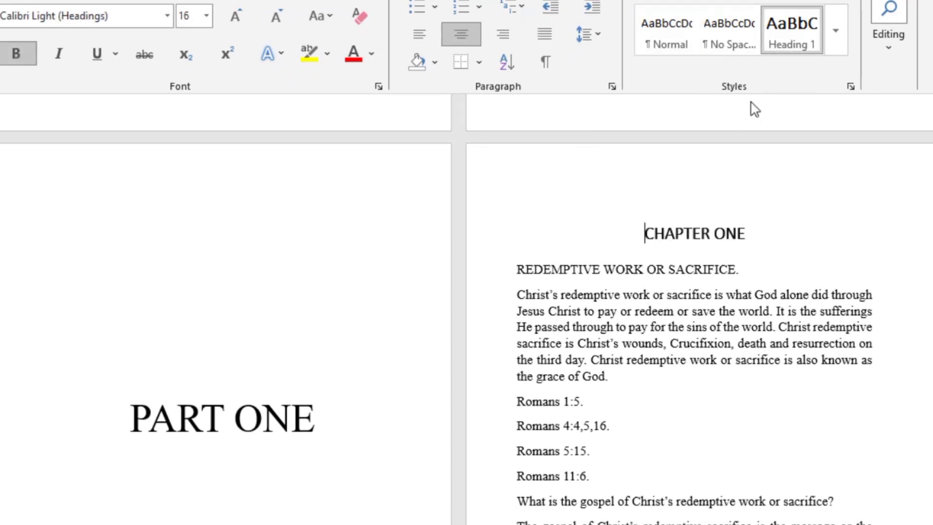
Step: Apply the Heading 2 style to the Chapter One subheading "REDEMPTIVE WORK OR SACRIFICE."
click(516, 269)
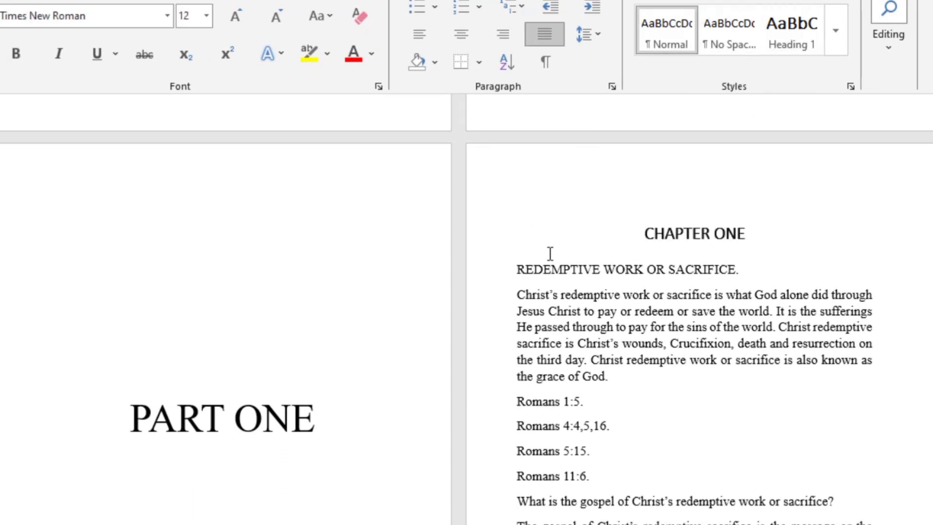
click(835, 31)
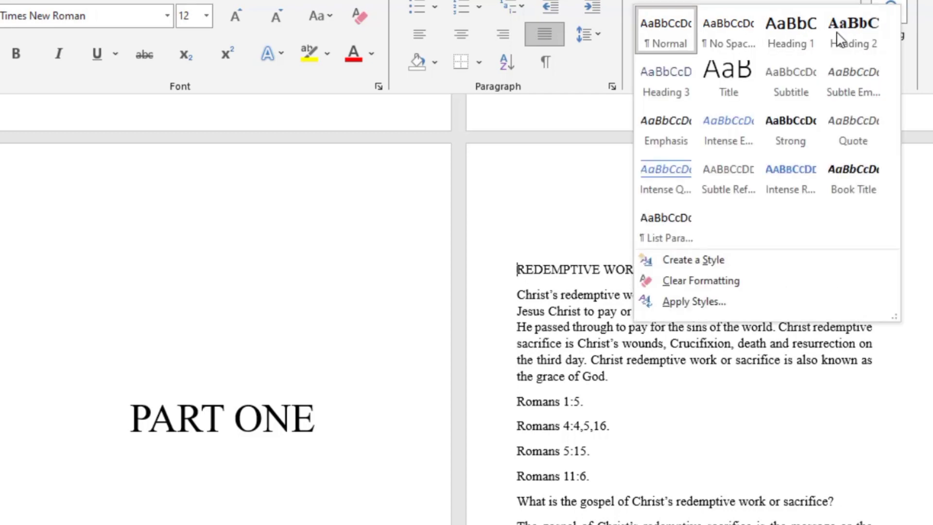
click(846, 38)
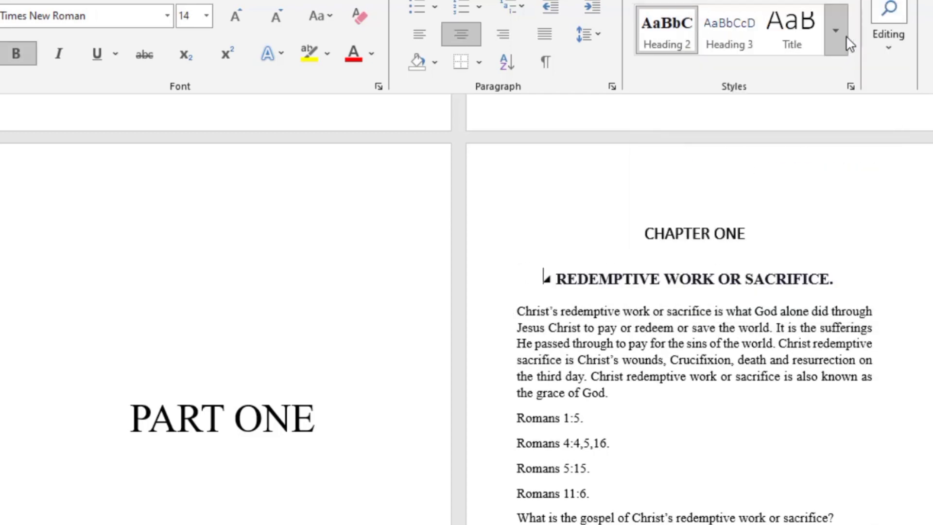
click(804, 222)
Step: Apply the Heading 1 style to the "CHAPTER TWO" line above "HIS WOUNDS"
scroll(728, 322, down, 9)
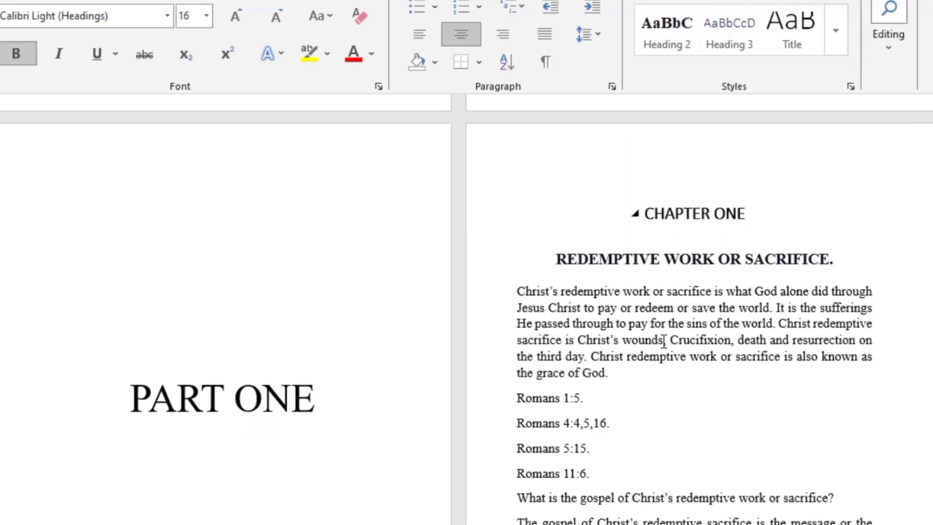
scroll(665, 336, down, 6)
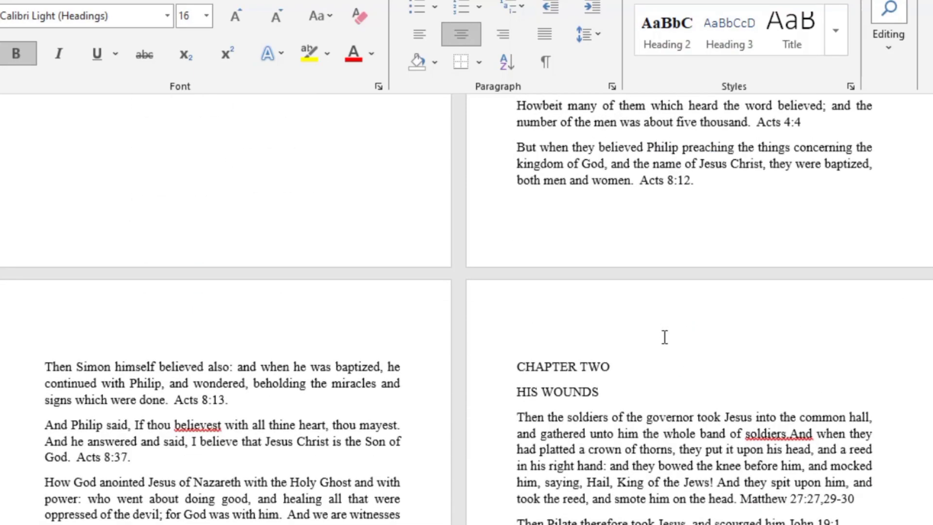
scroll(285, 226, down, 7)
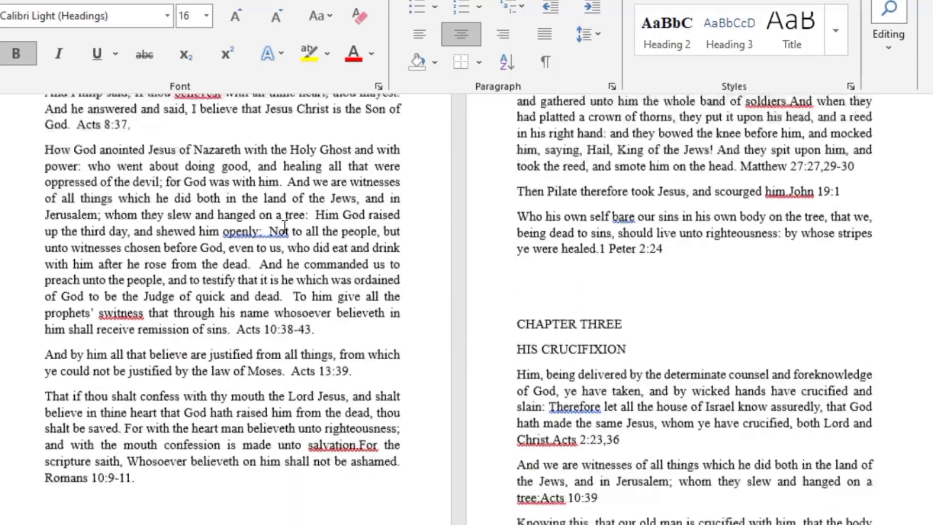
scroll(197, 191, up, 9)
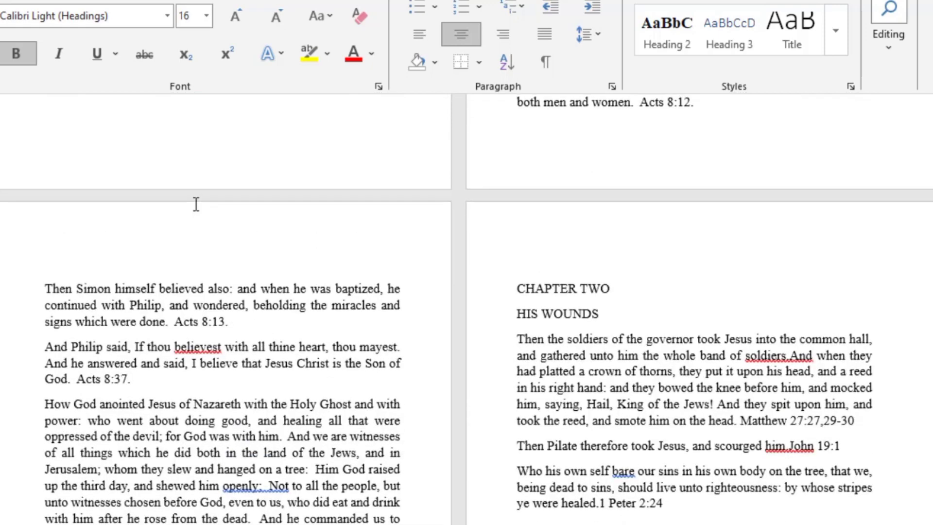
scroll(636, 221, up, 10)
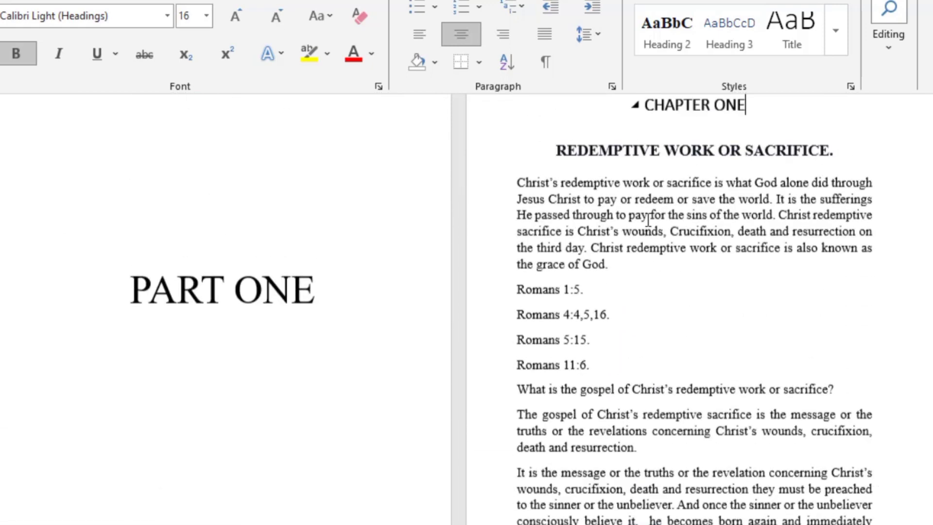
scroll(646, 219, down, 9)
scroll(648, 221, down, 4)
scroll(647, 223, up, 1)
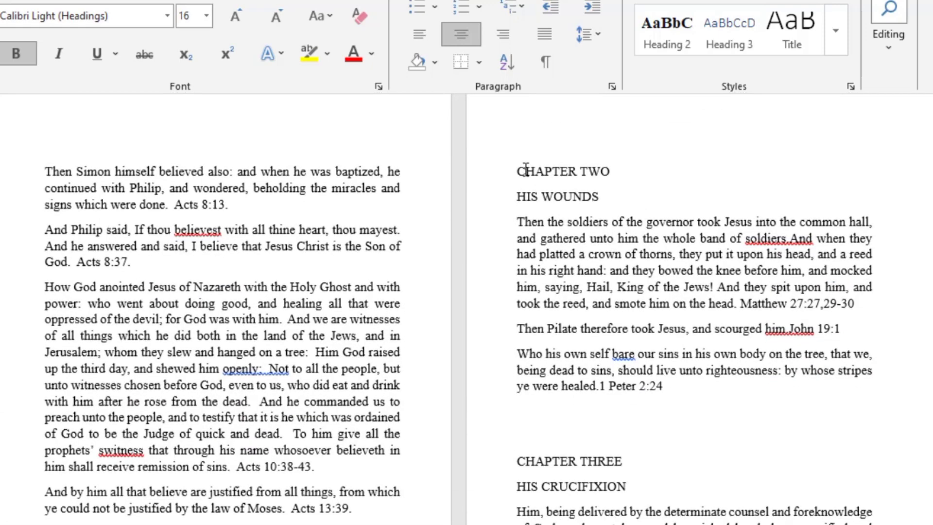
click(520, 171)
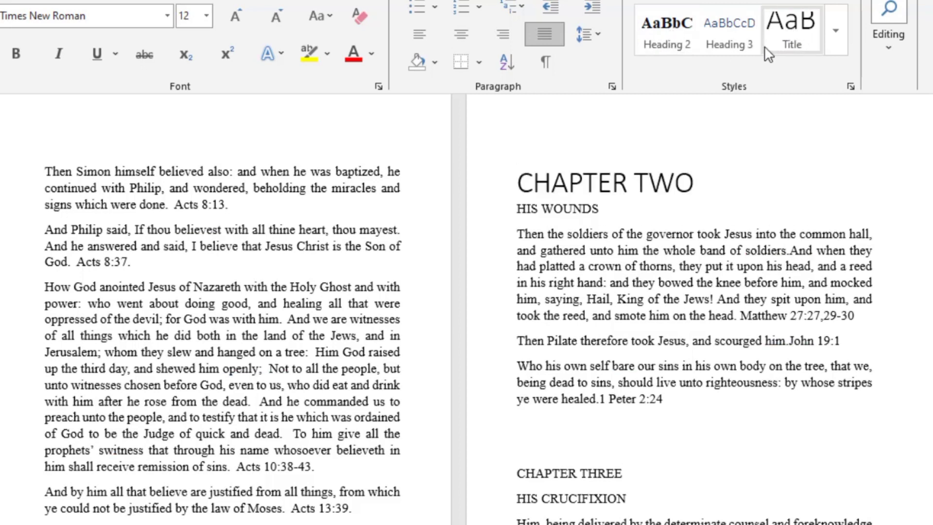
click(834, 37)
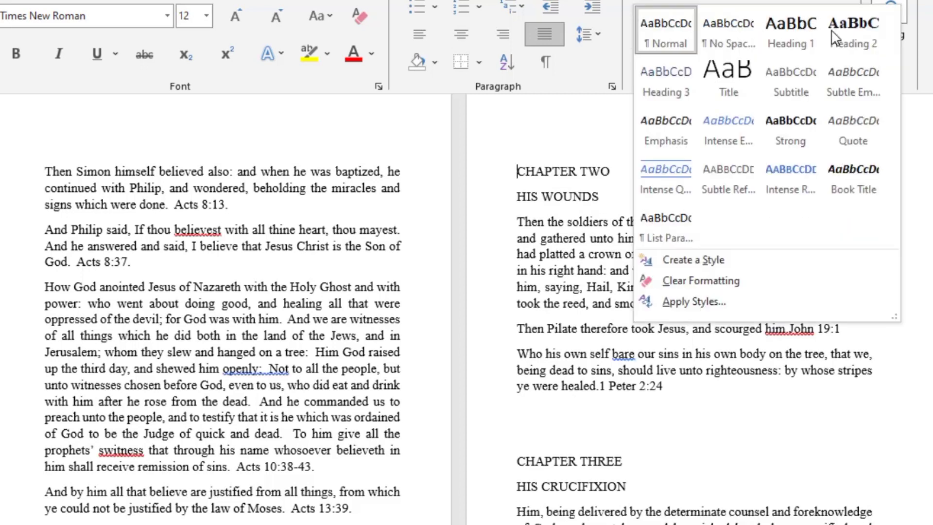
click(807, 37)
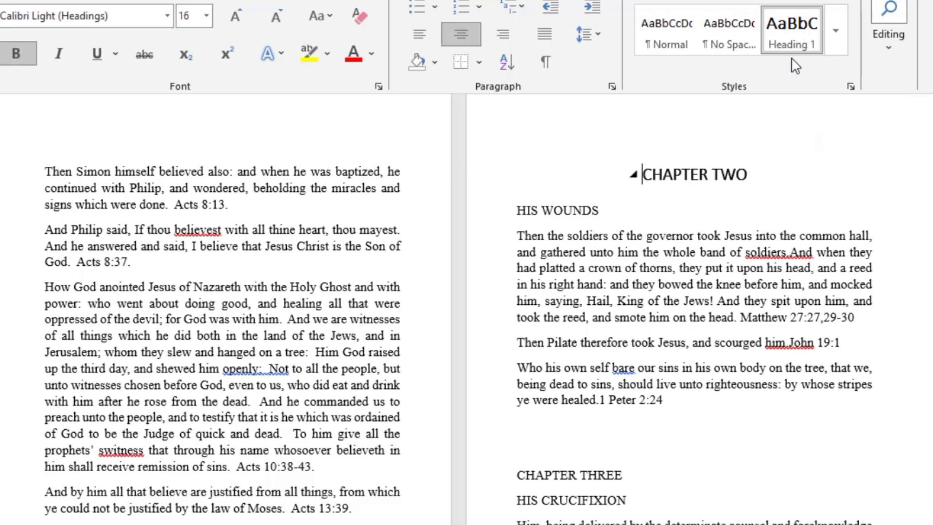
Step: Apply the Heading 2 style to the Chapter Two subheading "HIS WOUNDS"
click(517, 211)
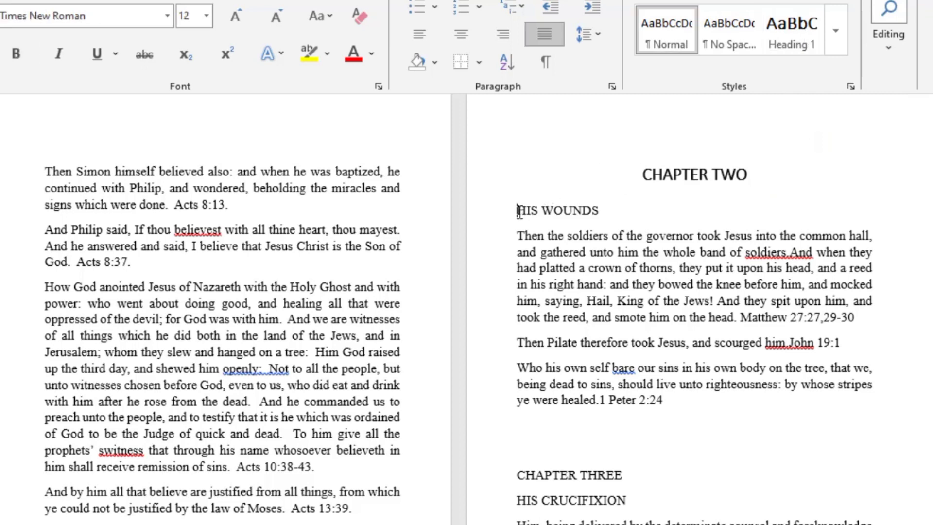
click(831, 30)
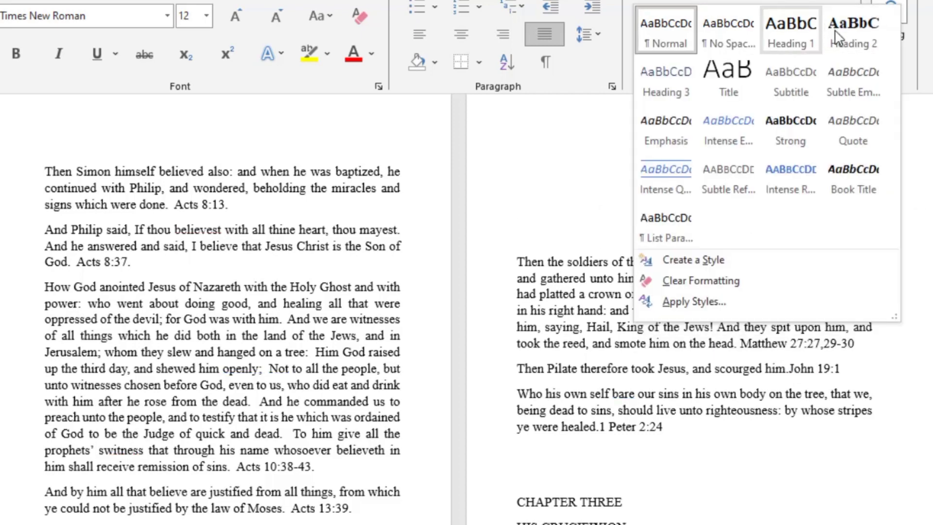
click(850, 37)
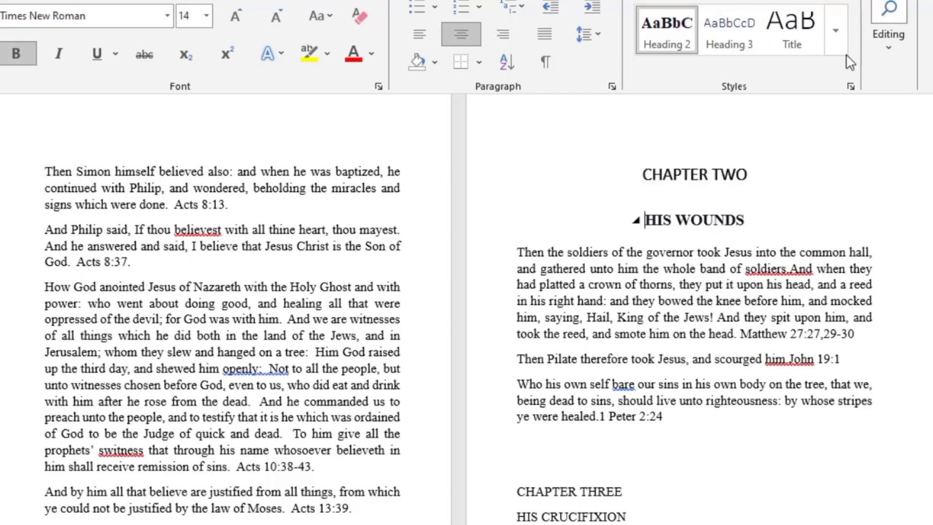
click(849, 197)
Step: Insert a page break before the "CHAPTER THREE" line so the chapter starts on a new page
scroll(712, 268, down, 2)
scroll(648, 268, down, 3)
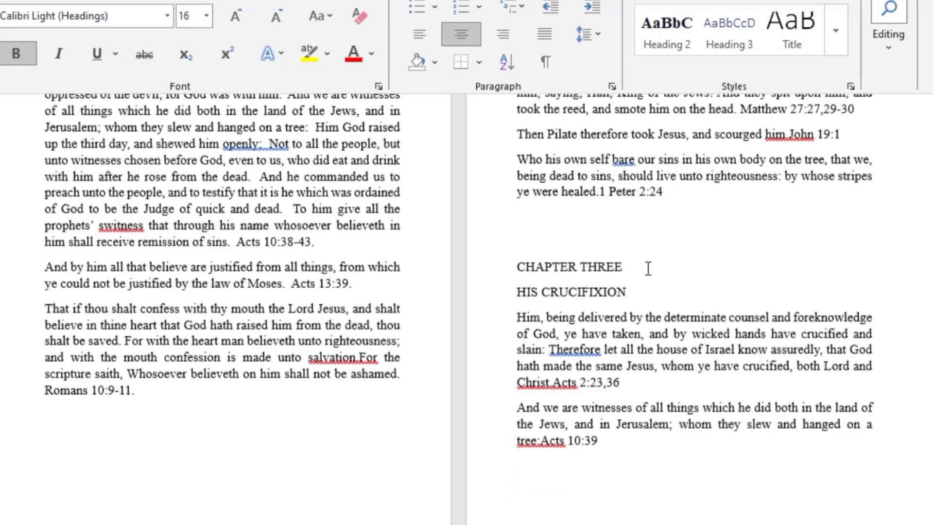
scroll(614, 232, up, 7)
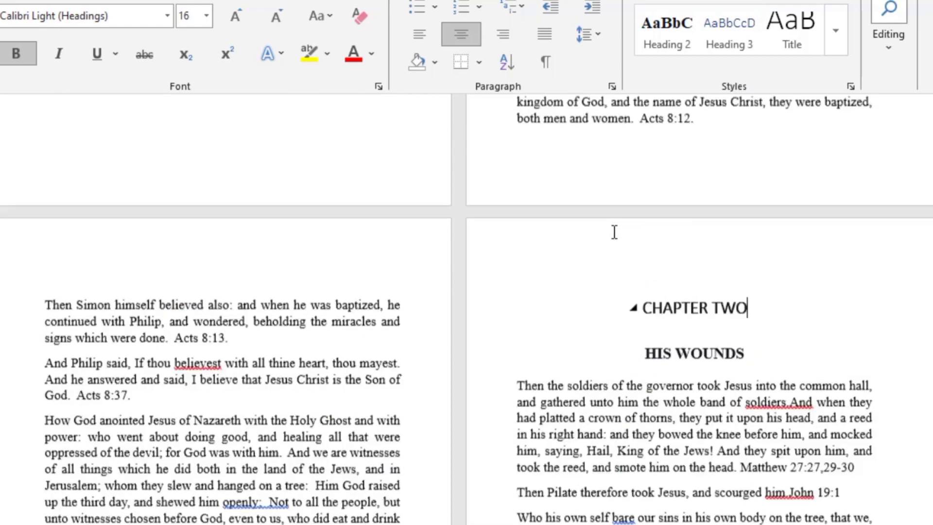
scroll(614, 231, down, 8)
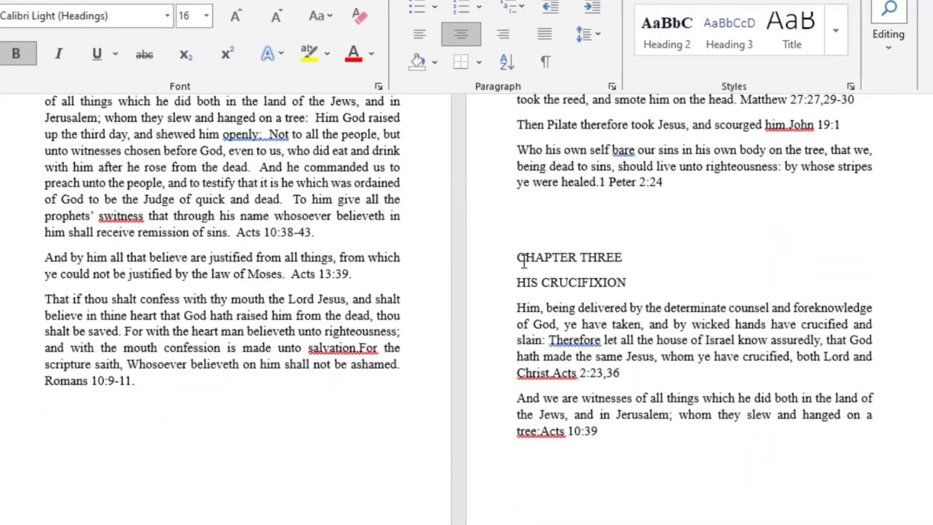
click(522, 258)
click(146, 5)
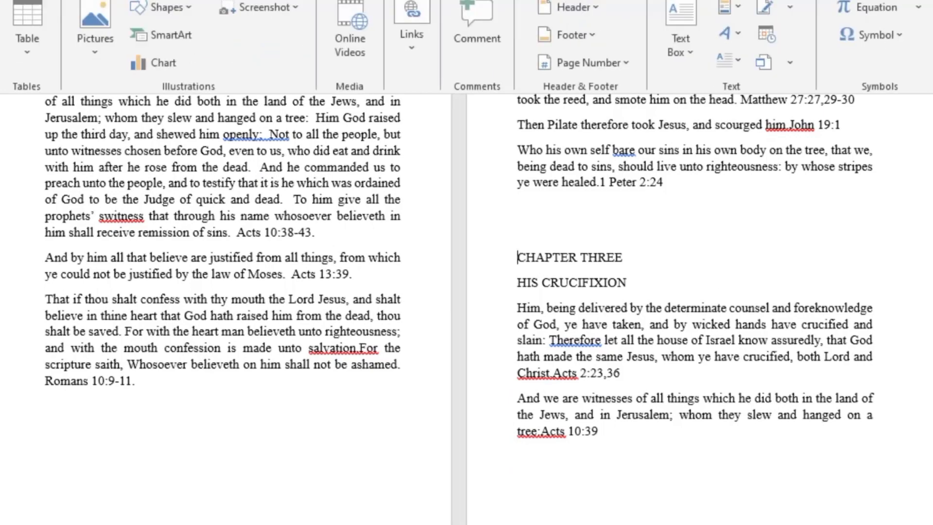
click(77, 93)
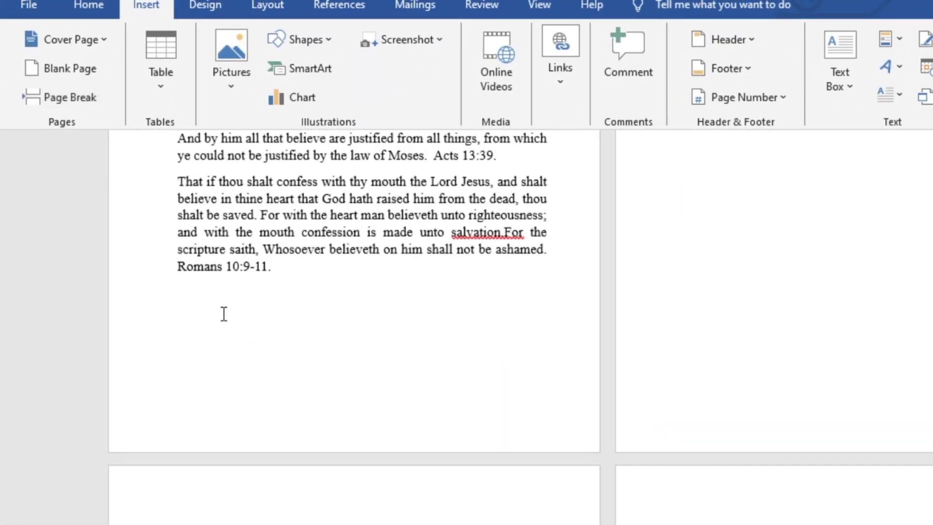
Step: Apply the Heading 1 style to the "CHAPTER THREE" line
scroll(302, 374, down, 3)
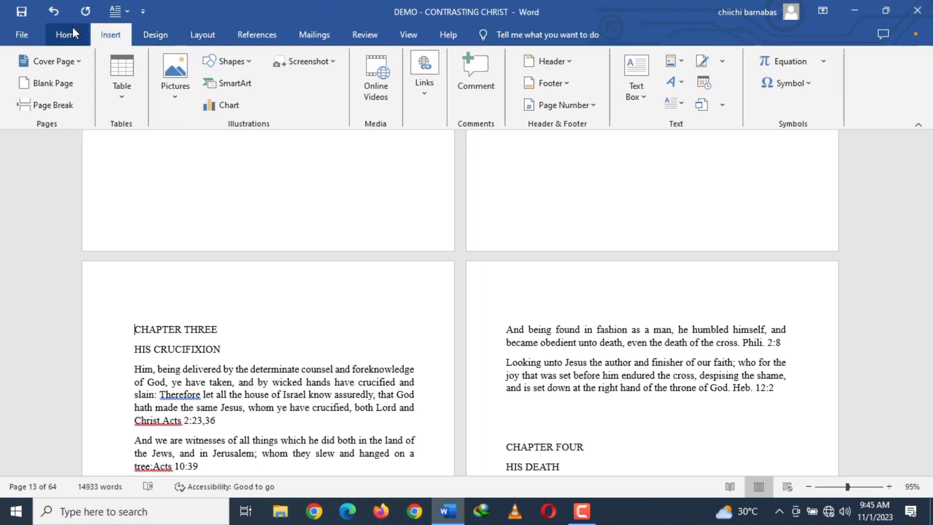
click(72, 27)
click(727, 88)
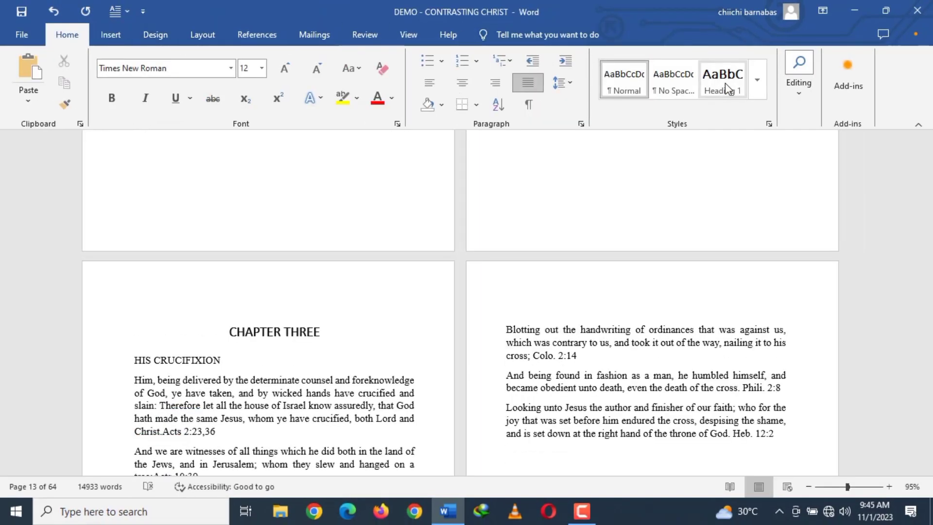
Step: Apply the Heading 2 style to the Chapter Three subheading "HIS CRUCIFIXION"
click(135, 359)
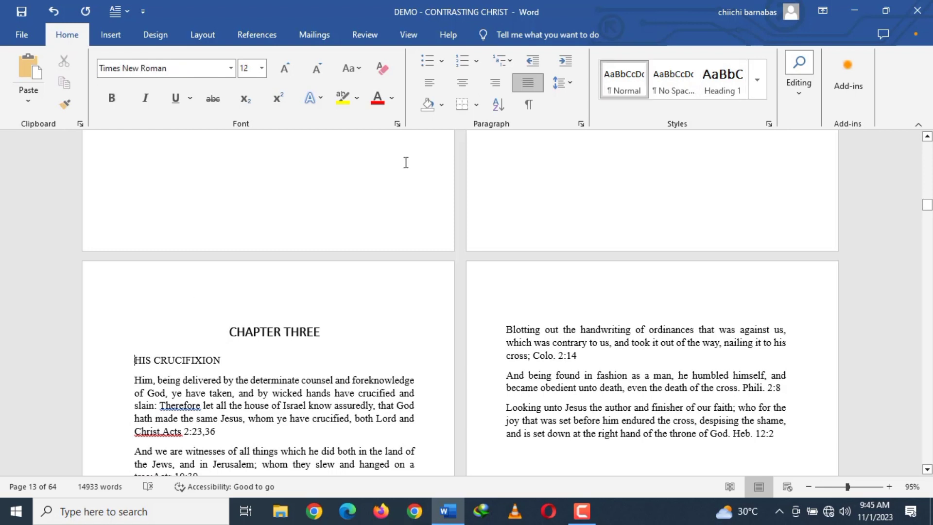
click(764, 88)
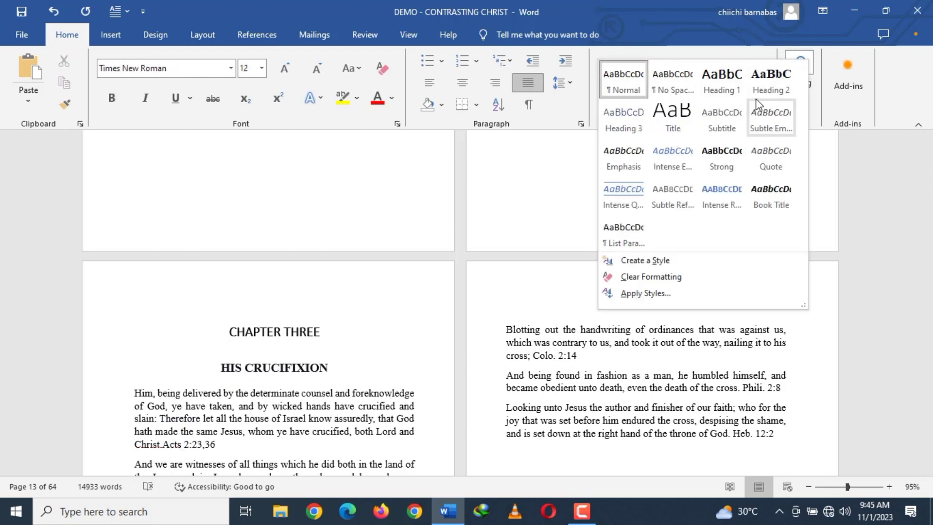
click(776, 89)
click(417, 321)
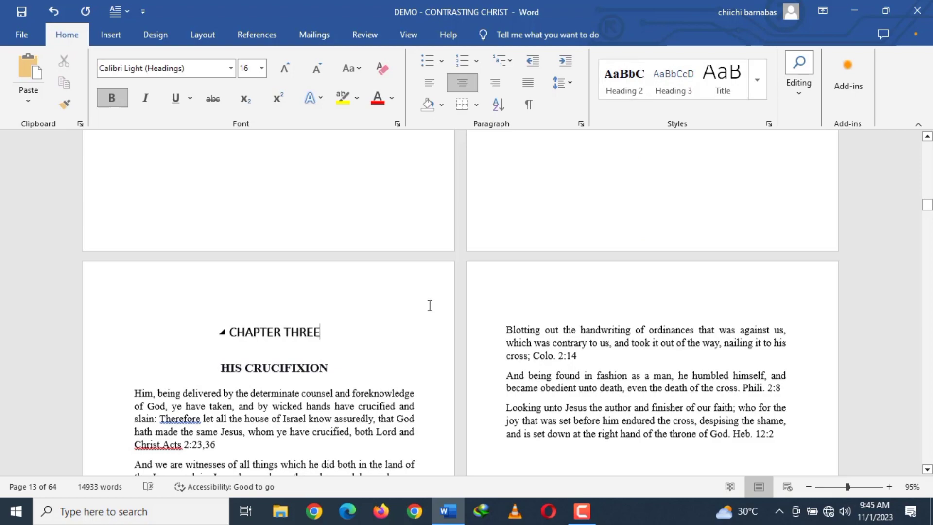
Step: Review the headings and page starts of Chapters Two and Three, continuing through to the start of Chapter Four
scroll(430, 311, up, 10)
scroll(448, 320, up, 8)
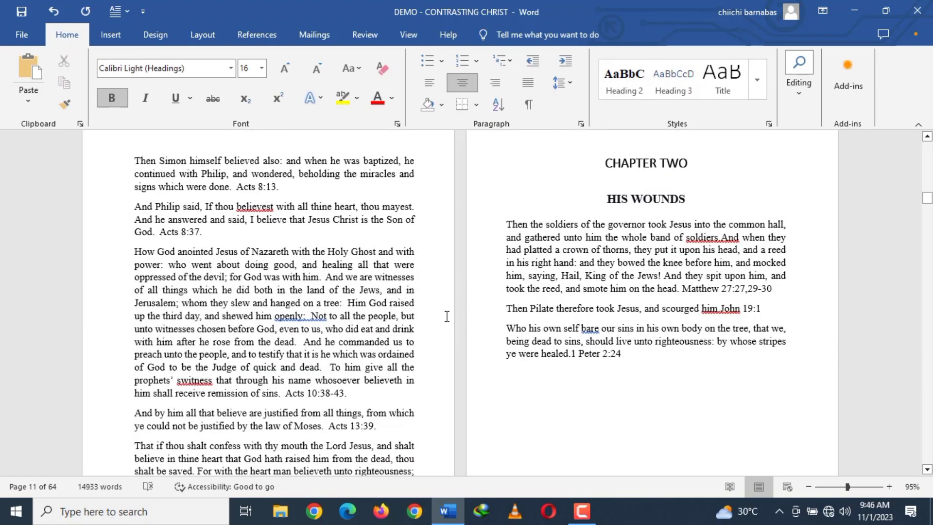
scroll(458, 320, down, 5)
scroll(458, 320, down, 5)
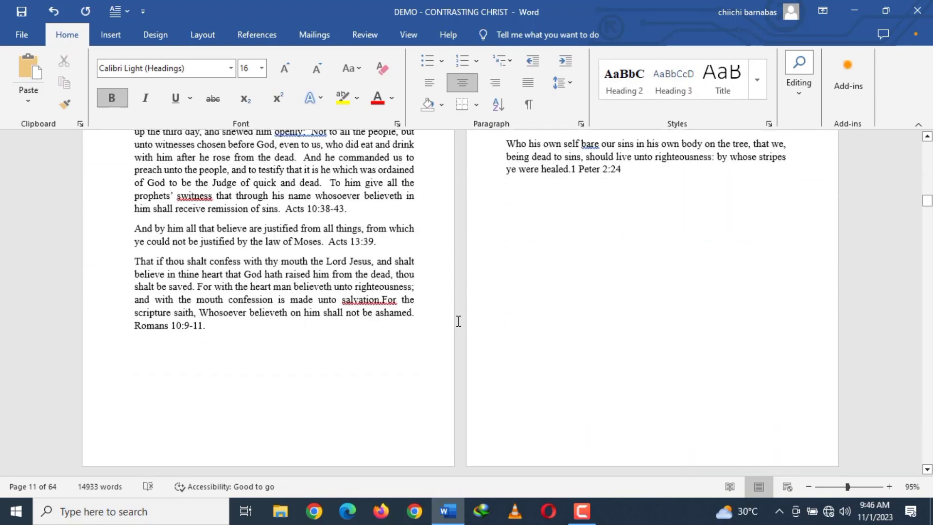
scroll(391, 356, down, 15)
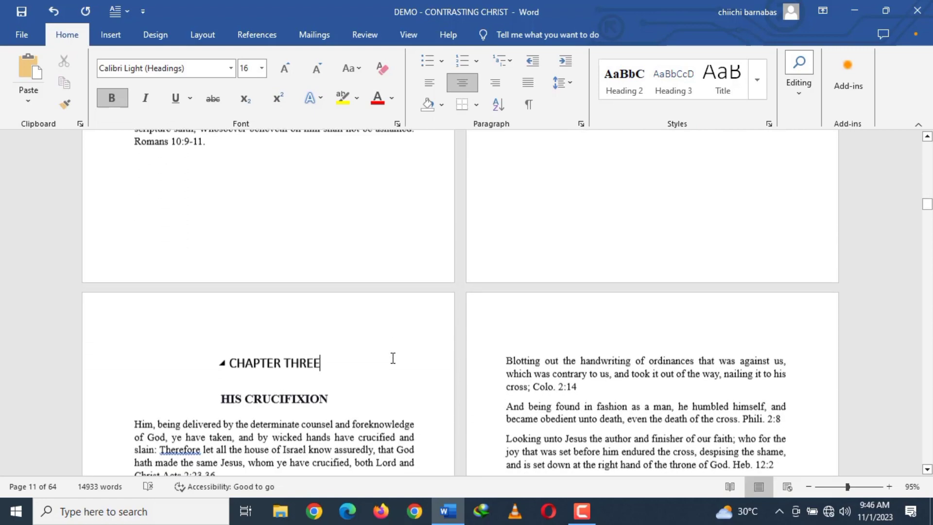
scroll(404, 344, down, 8)
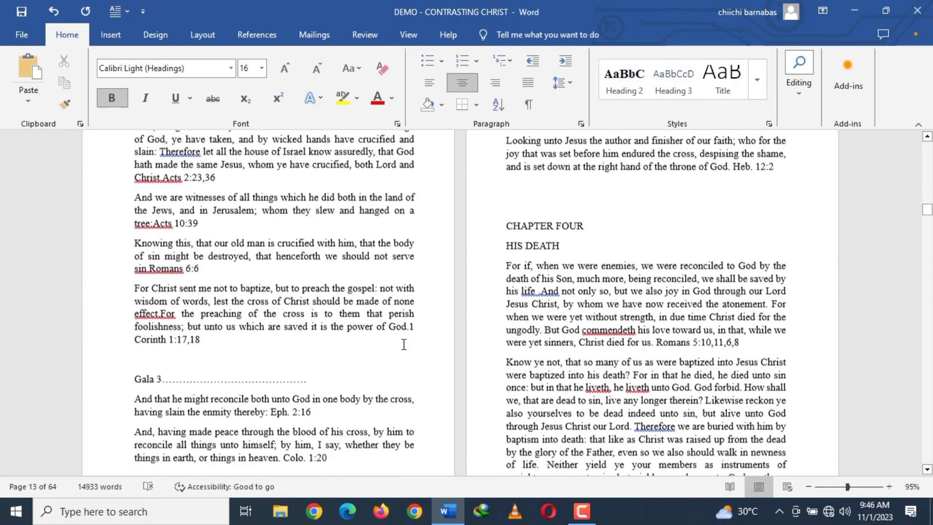